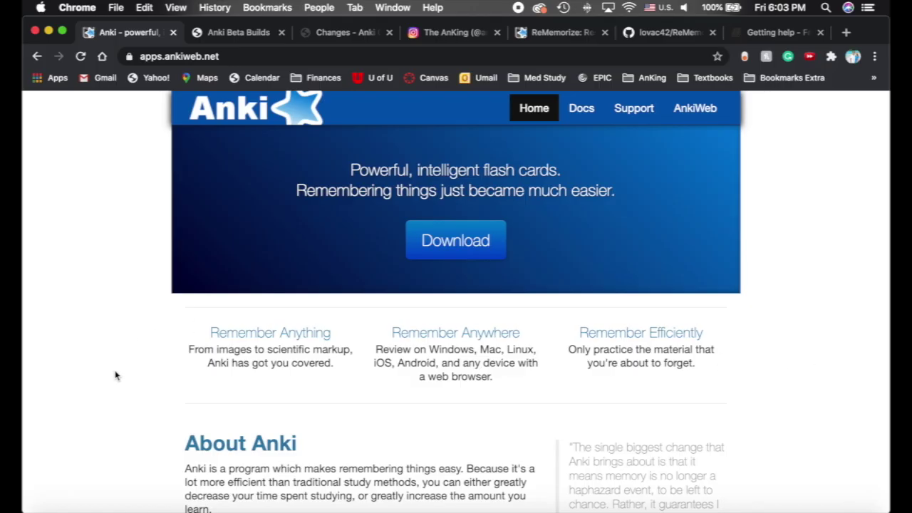
Scroll apps.ankiweb.net down to the Mac downloads for Anki 2.1.29 and 2.1.26
scroll(121, 347, down, 15)
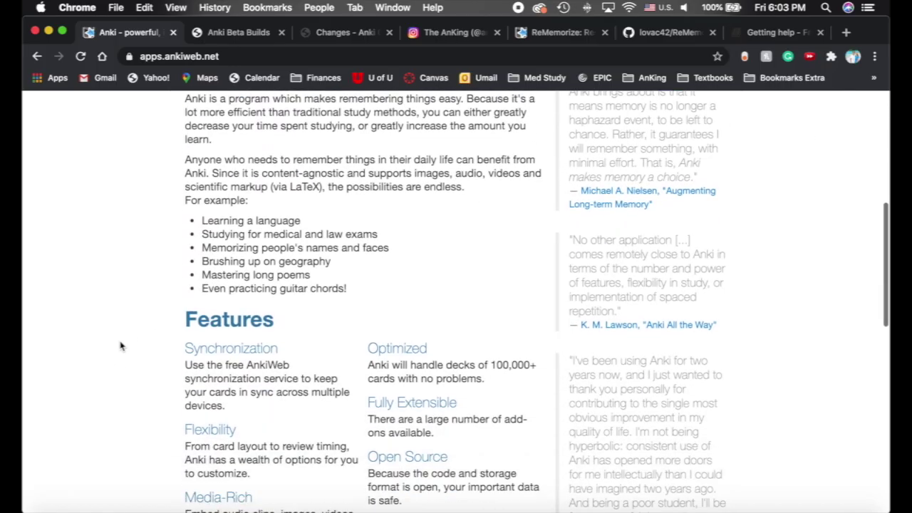
scroll(120, 346, up, 2)
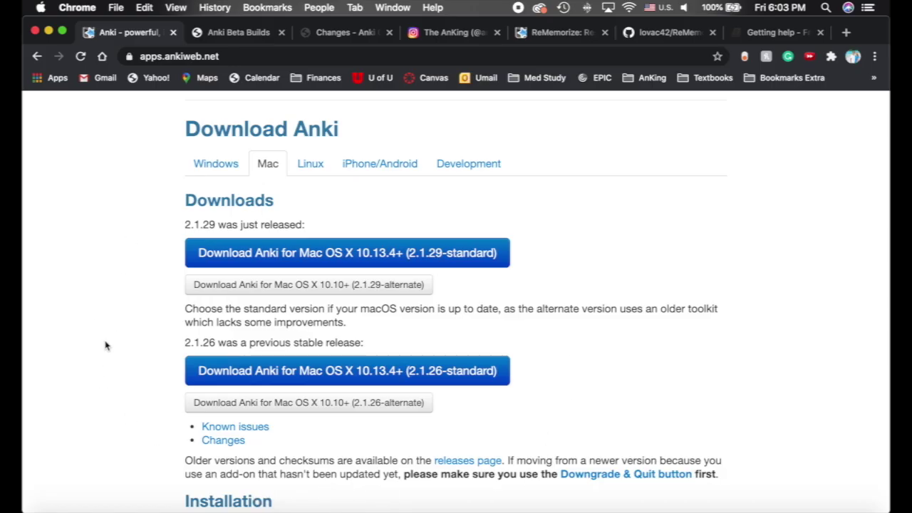
scroll(104, 346, down, 1)
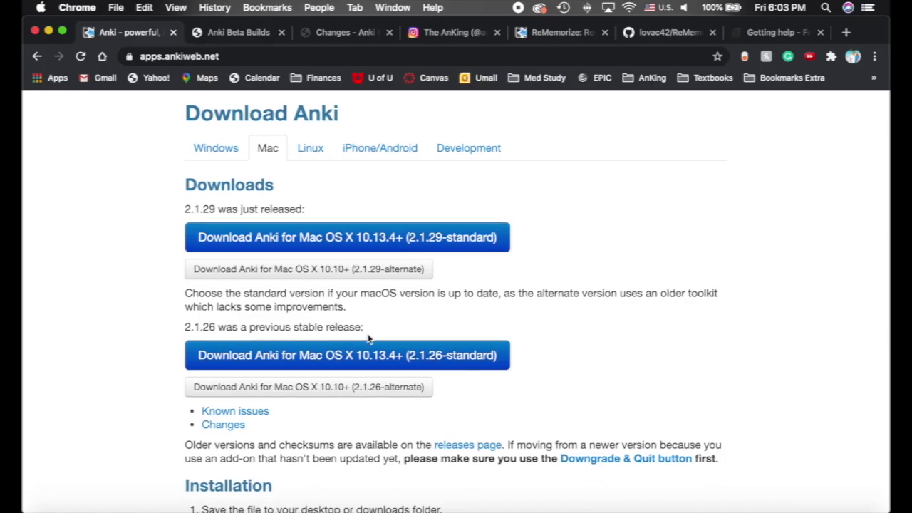
scroll(165, 335, down, 1)
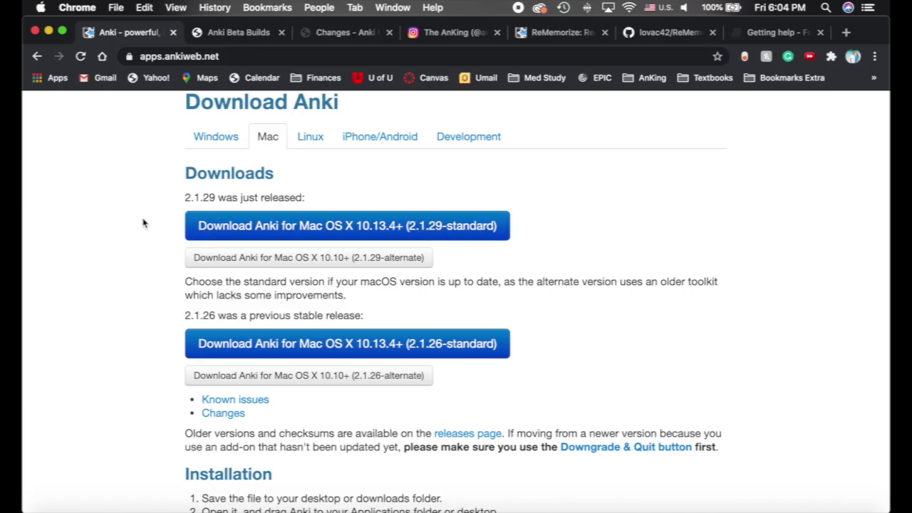
Open the Anki 2.1 Betas page, glance down it, and go back to the download page
click(244, 38)
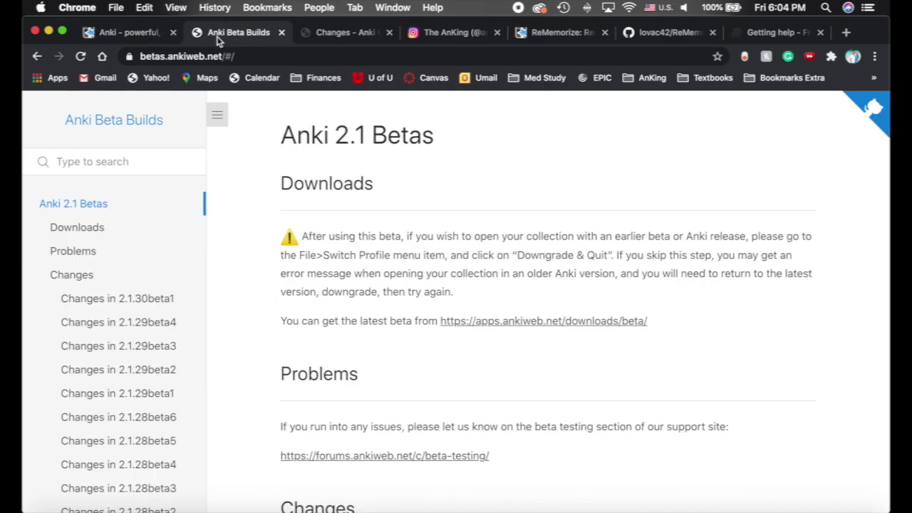
scroll(290, 278, down, 5)
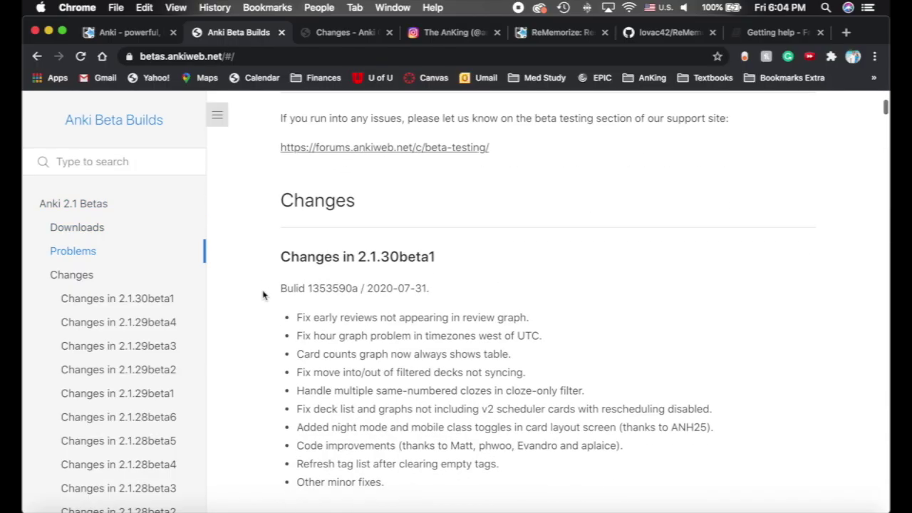
click(140, 36)
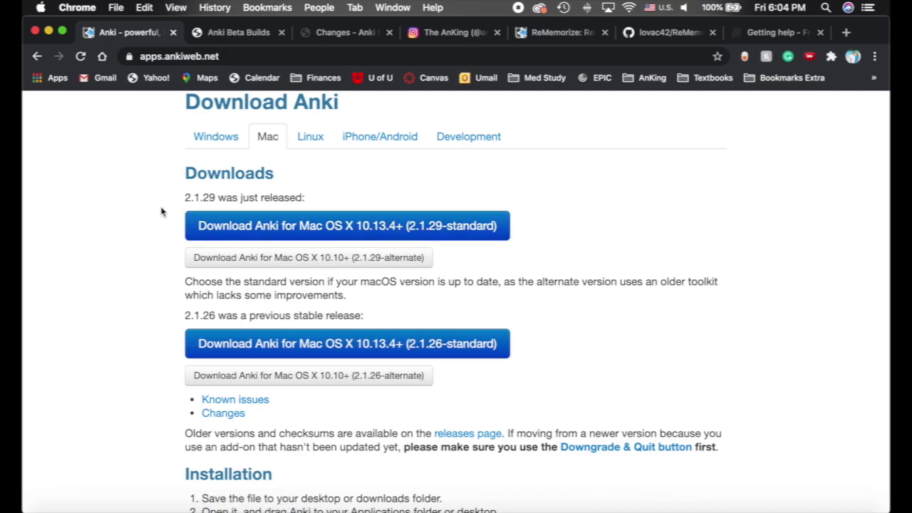
Read the 2.1.30beta1 changes on the Betas page, scroll back to the top, and open the AnKing Instagram profile
click(246, 34)
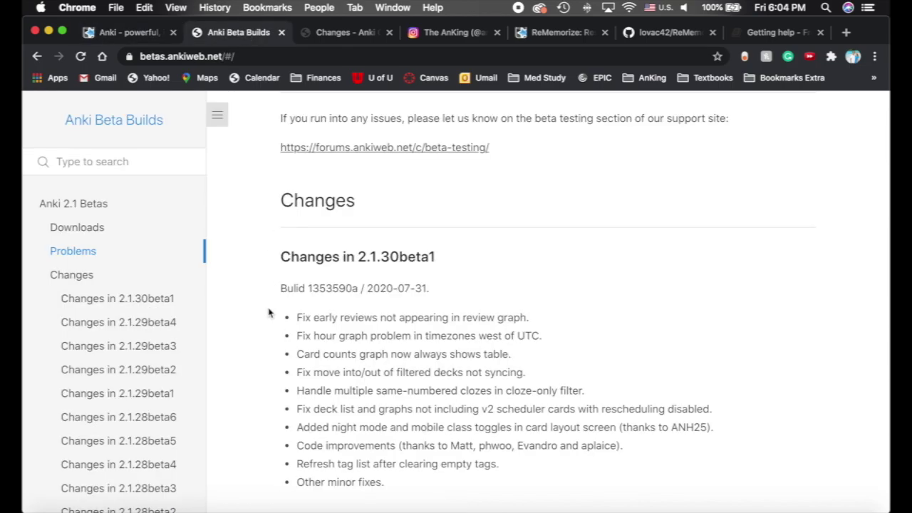
scroll(255, 359, down, 2)
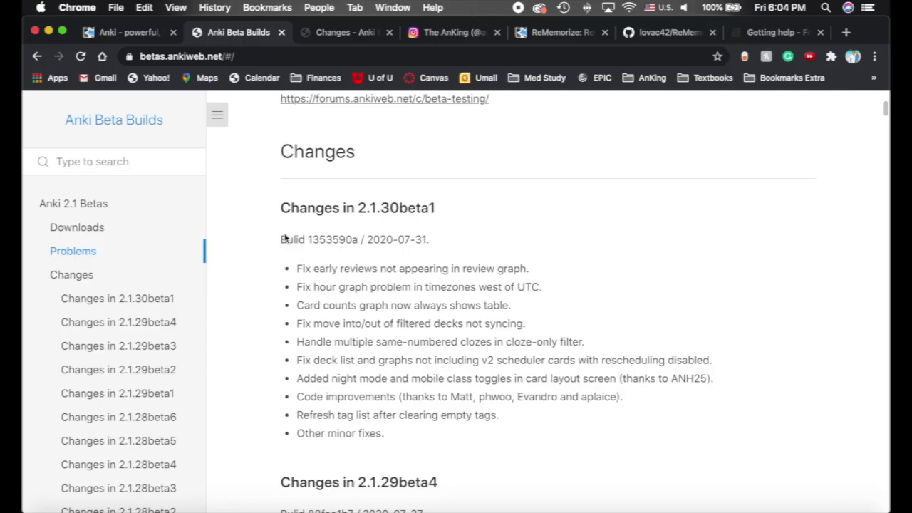
scroll(248, 316, down, 4)
scroll(234, 325, up, 3)
scroll(235, 326, up, 10)
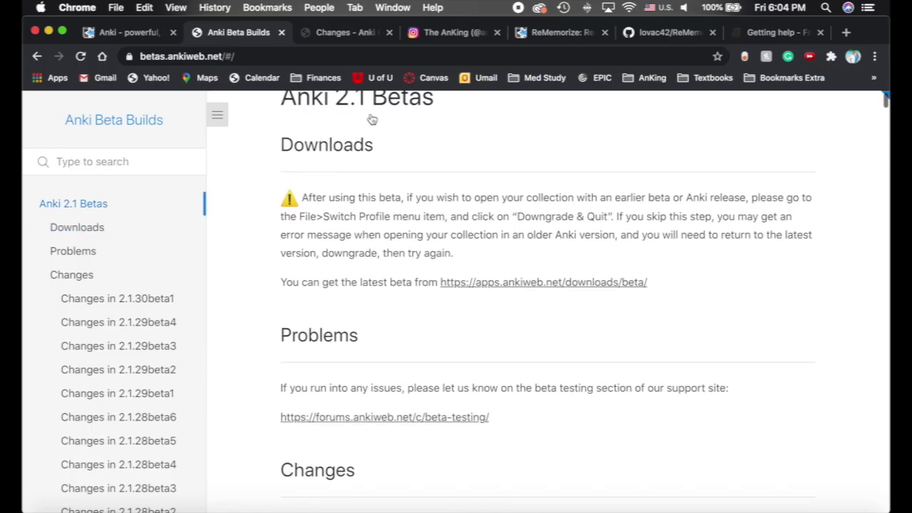
click(453, 35)
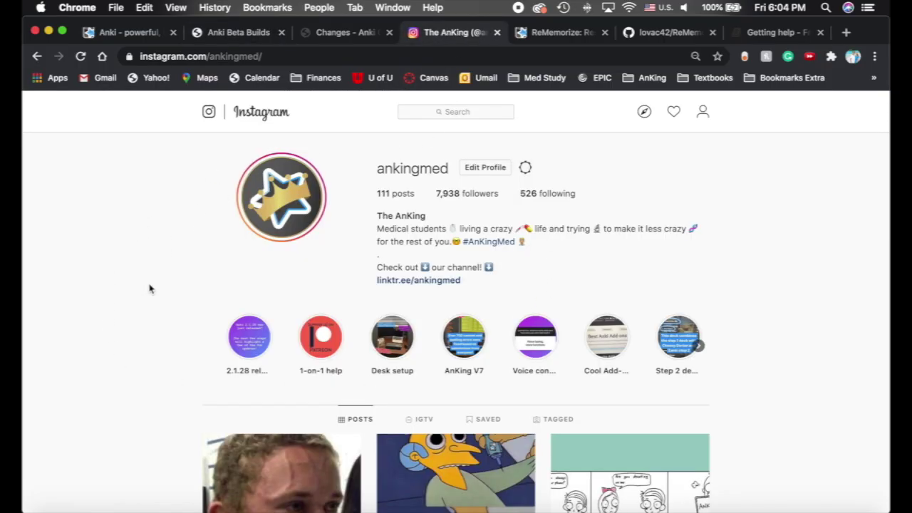
scroll(135, 292, down, 2)
scroll(120, 296, up, 2)
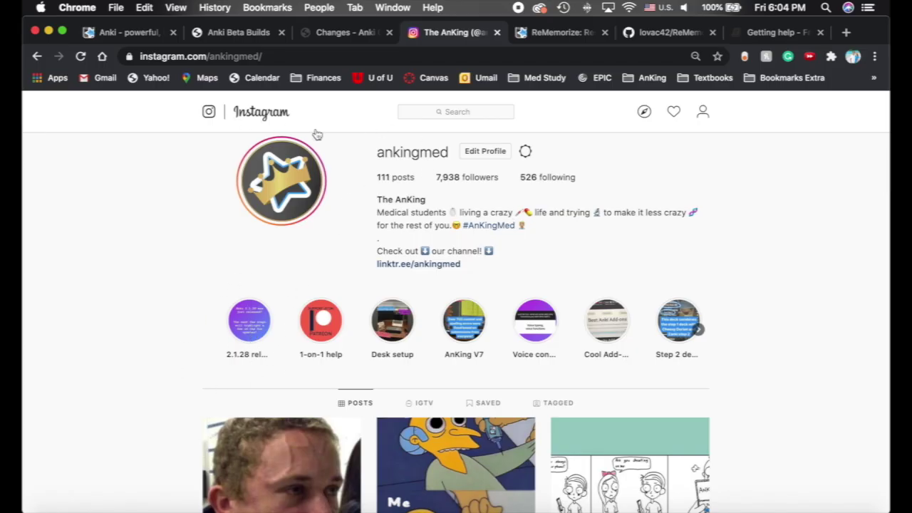
click(248, 333)
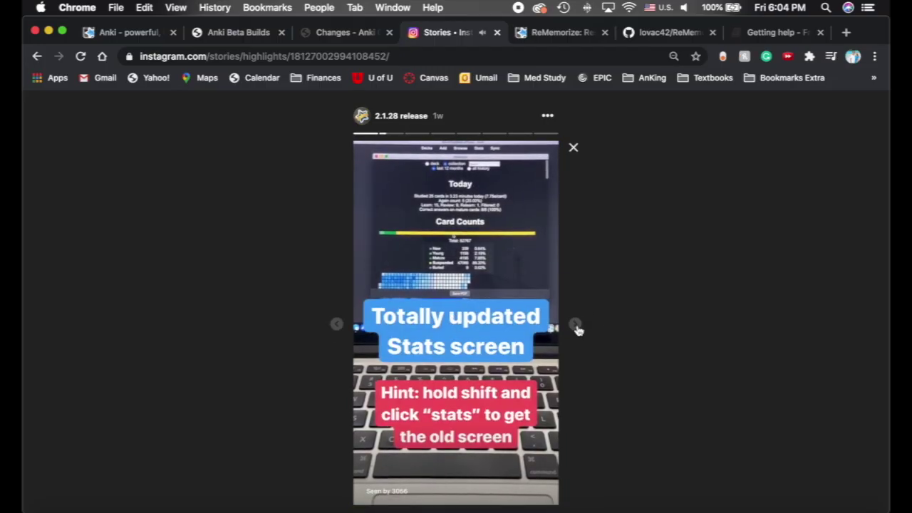
click(575, 327)
click(576, 326)
click(577, 328)
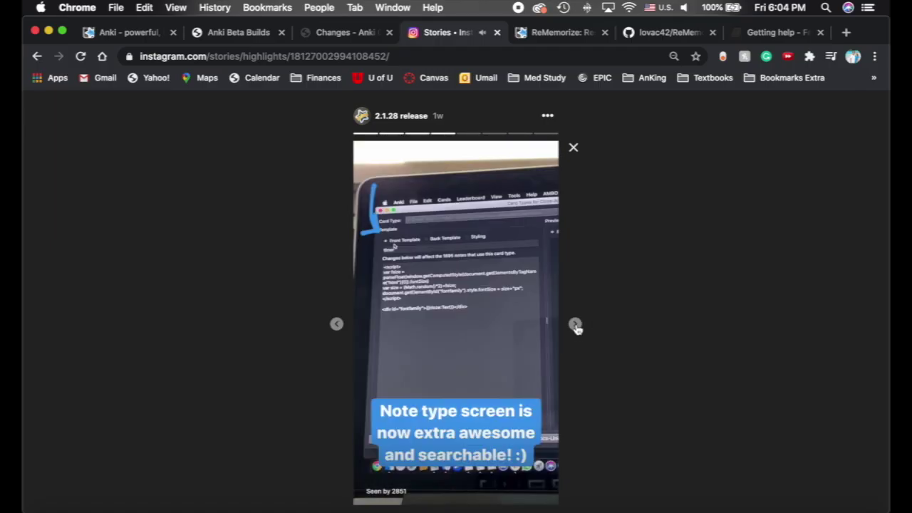
click(577, 328)
click(576, 328)
click(576, 325)
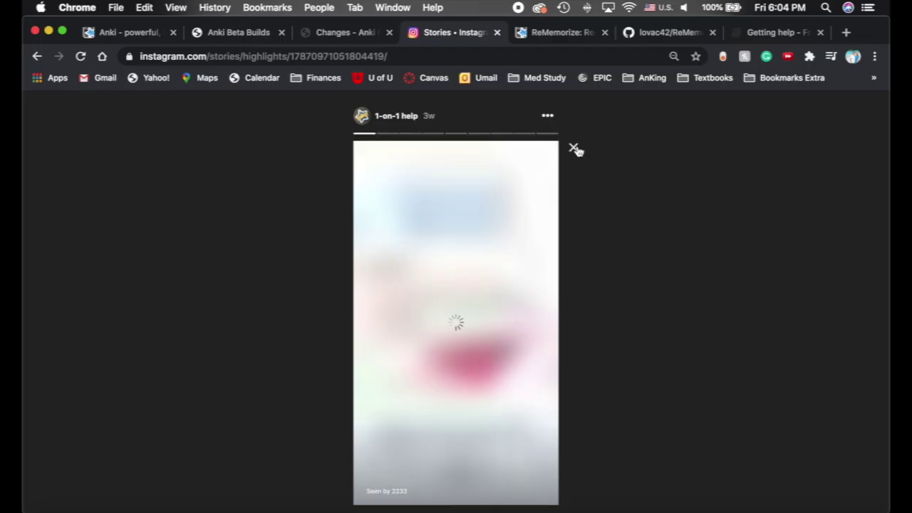
click(575, 149)
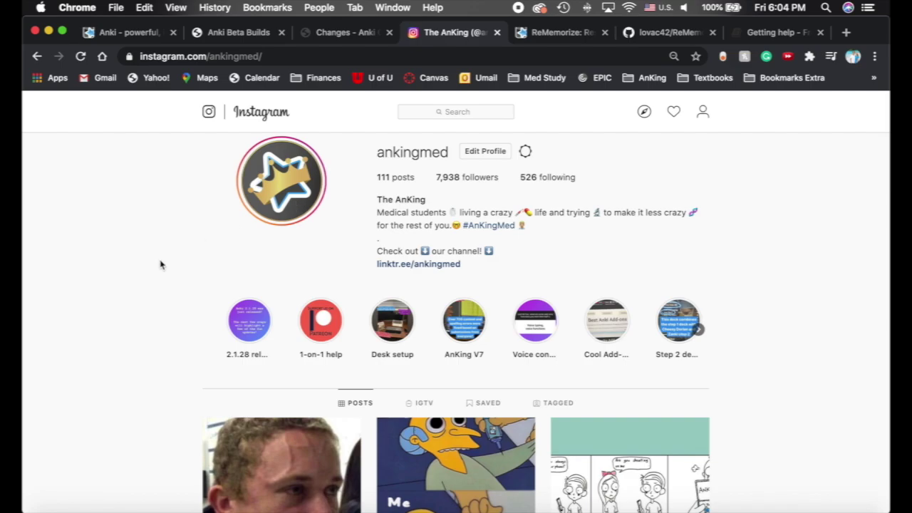
scroll(161, 265, up, 1)
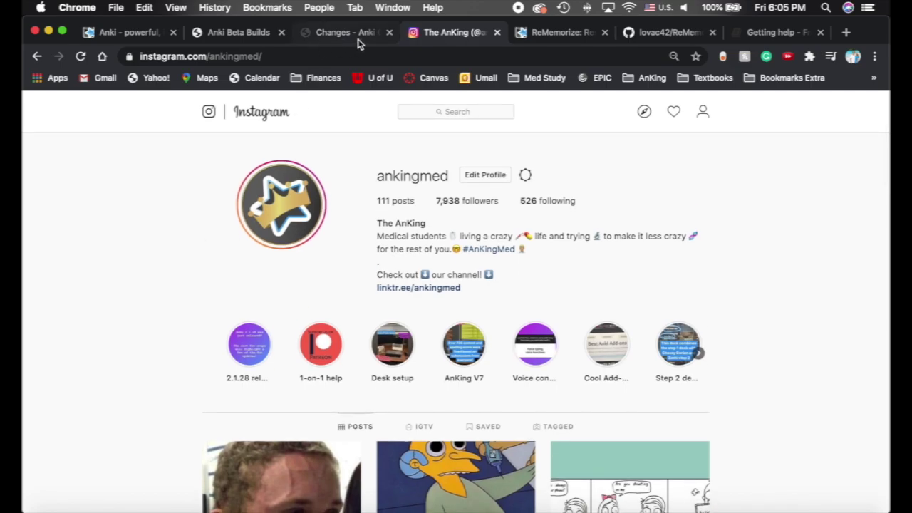
click(128, 34)
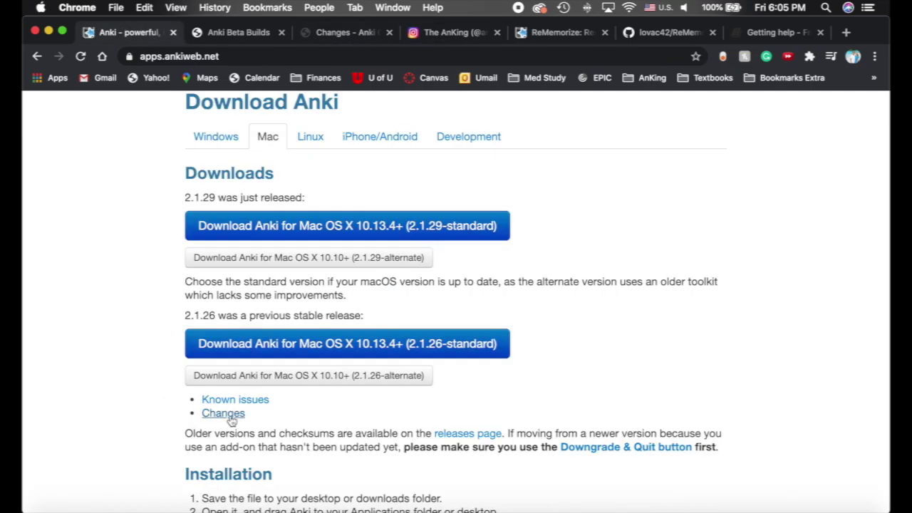
Read the 2.1.29 and 2.1.28 notes on the Changes page, then switch to Anki
click(343, 32)
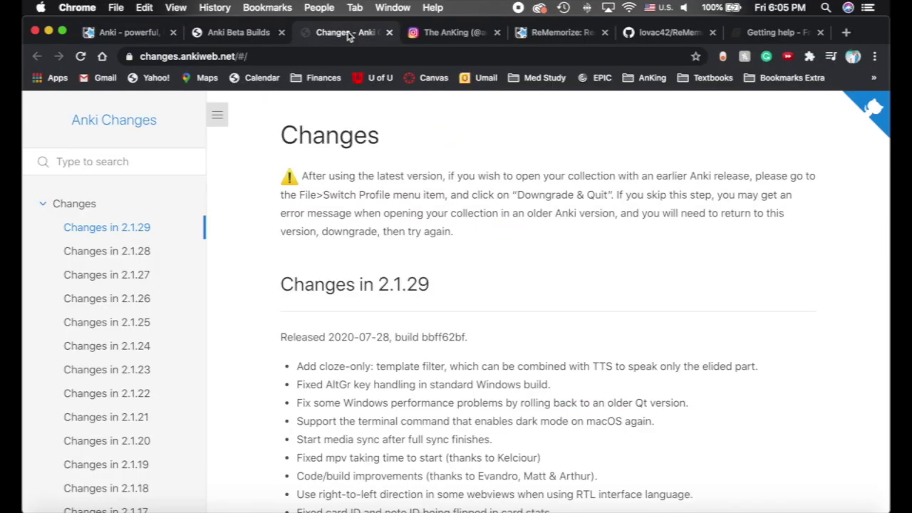
scroll(280, 320, down, 5)
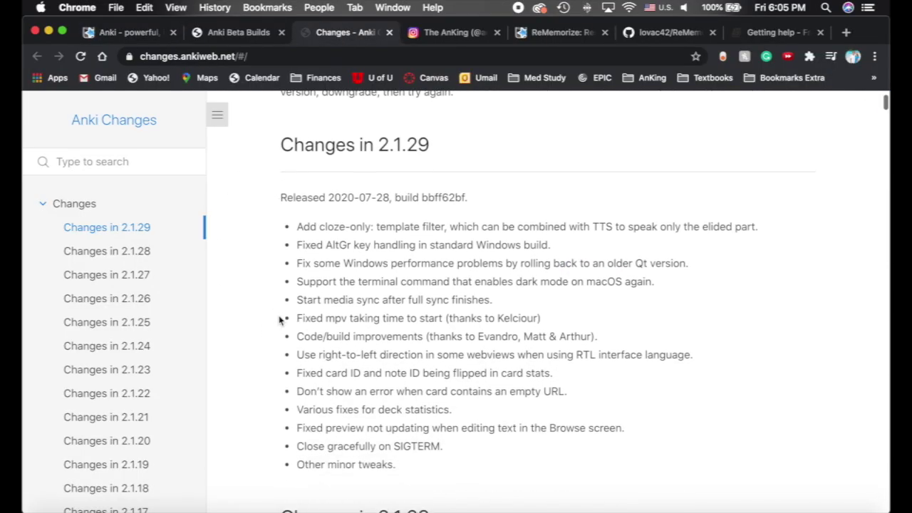
scroll(280, 320, up, 1)
scroll(266, 365, down, 10)
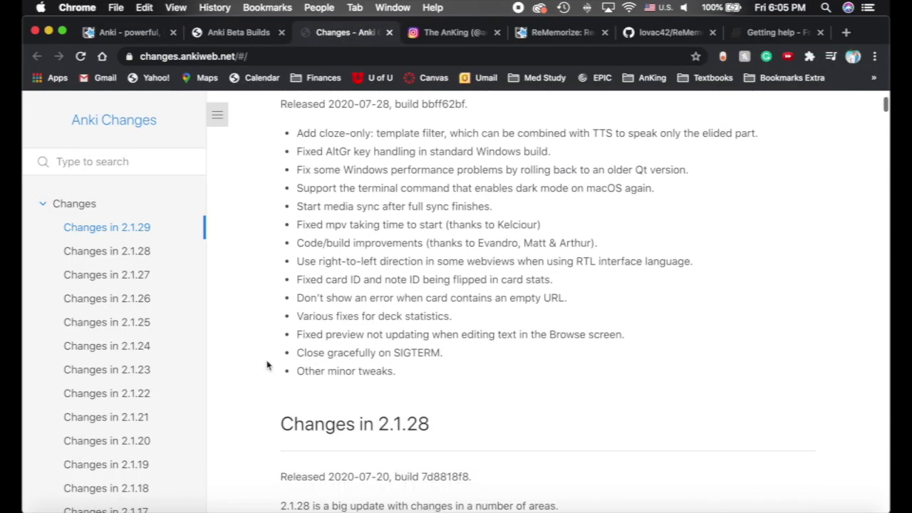
scroll(266, 365, down, 10)
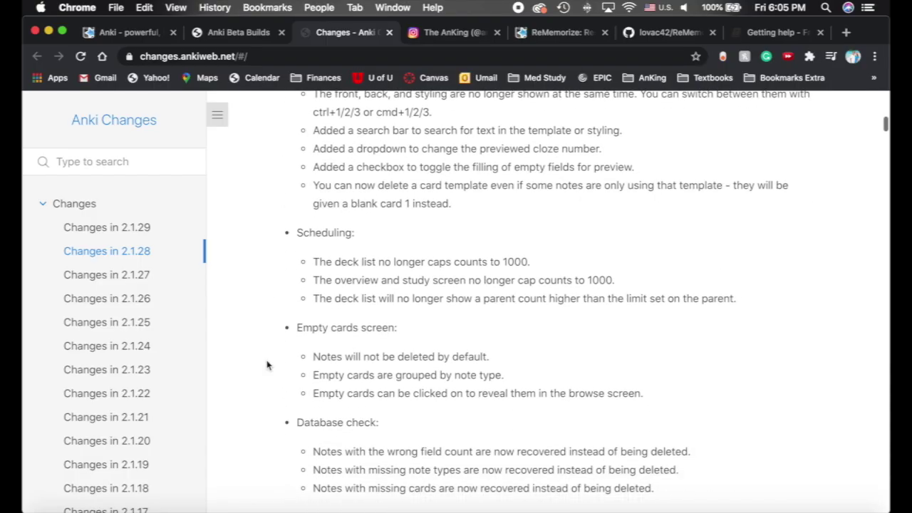
scroll(267, 365, up, 20)
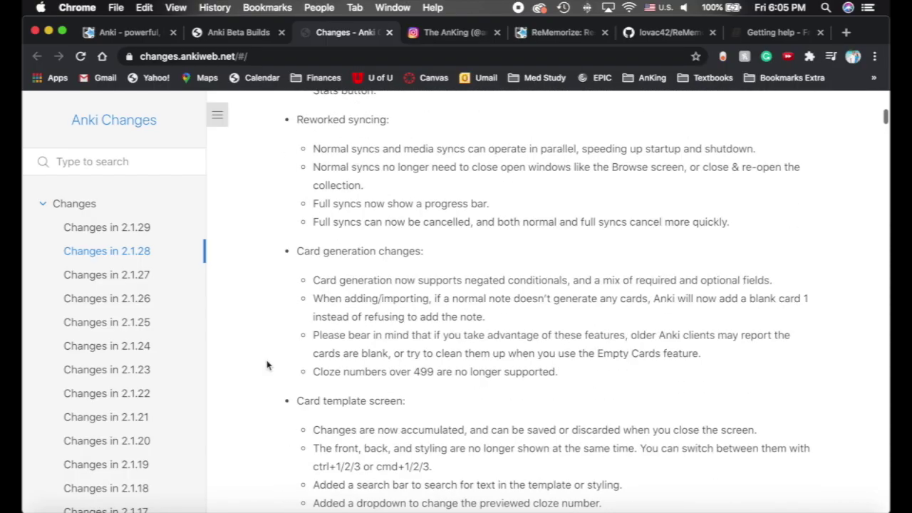
scroll(267, 365, down, 2)
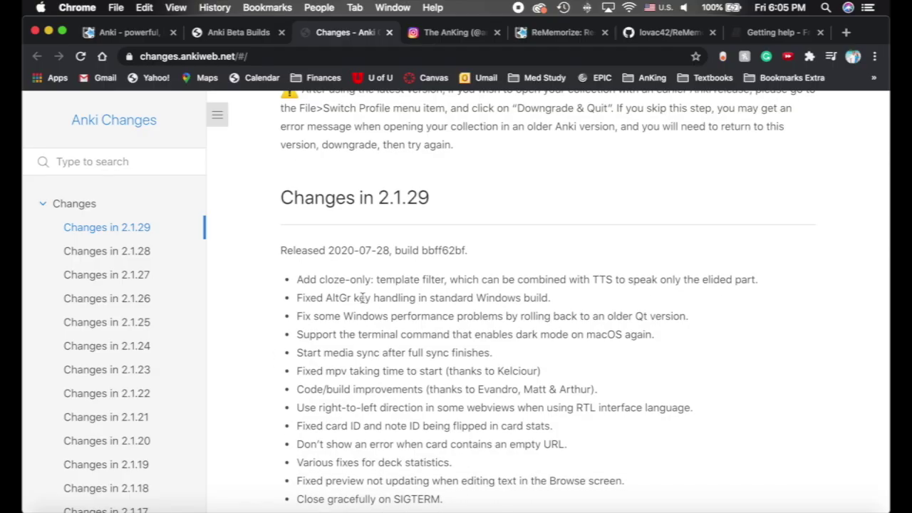
key(super+Tab)
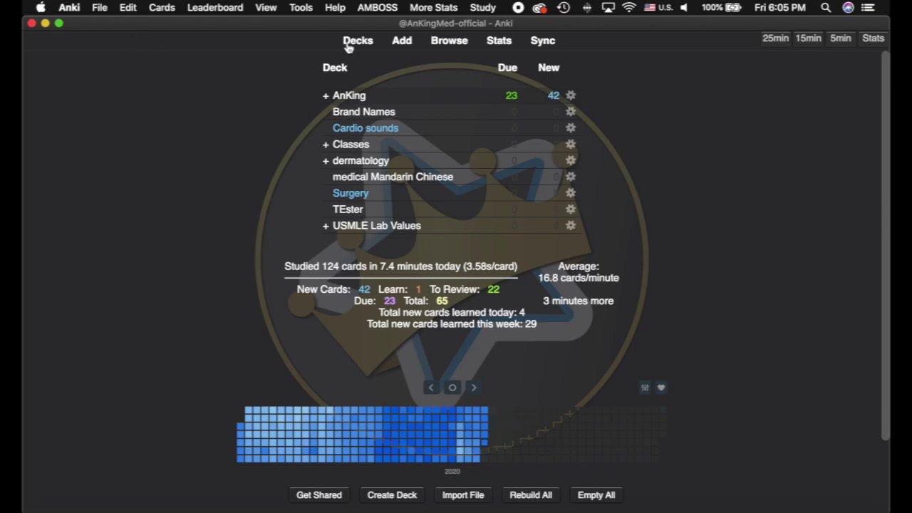
Verify in About Anki that the version is 2.1.30 (1353590a), then close the window
click(336, 7)
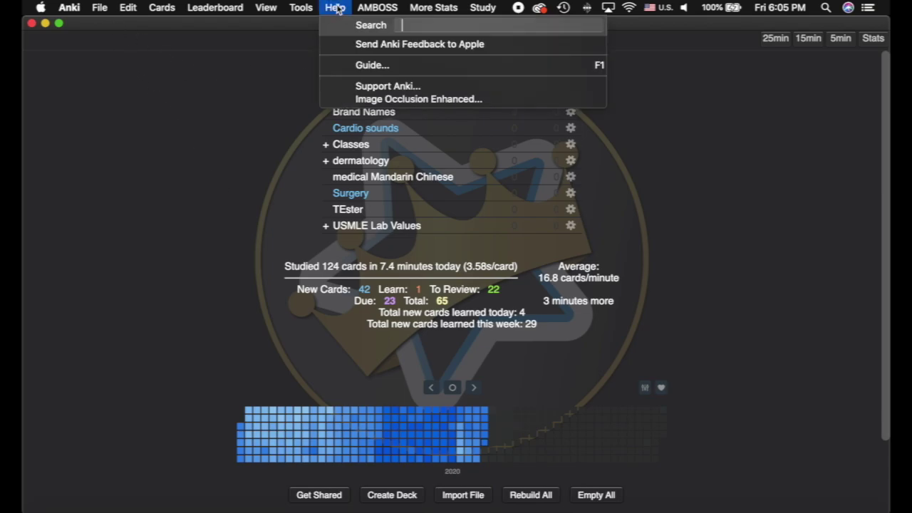
click(91, 43)
click(69, 8)
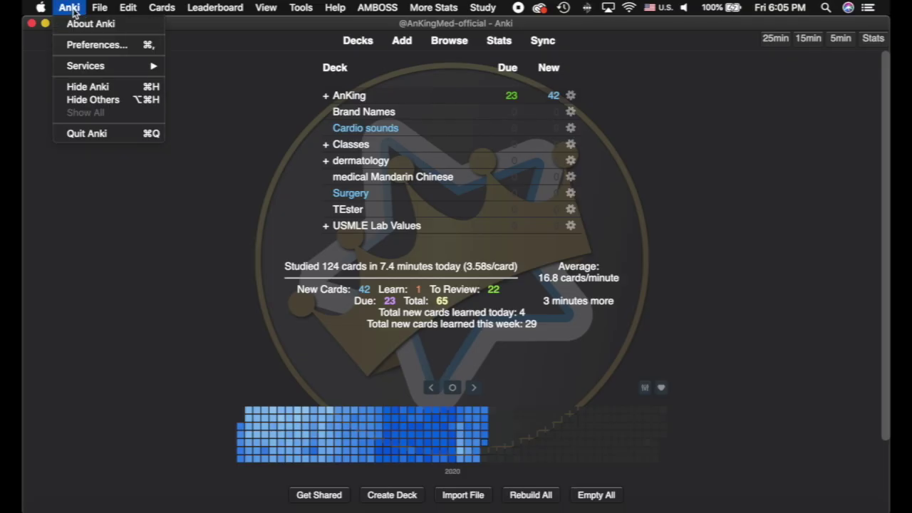
click(72, 24)
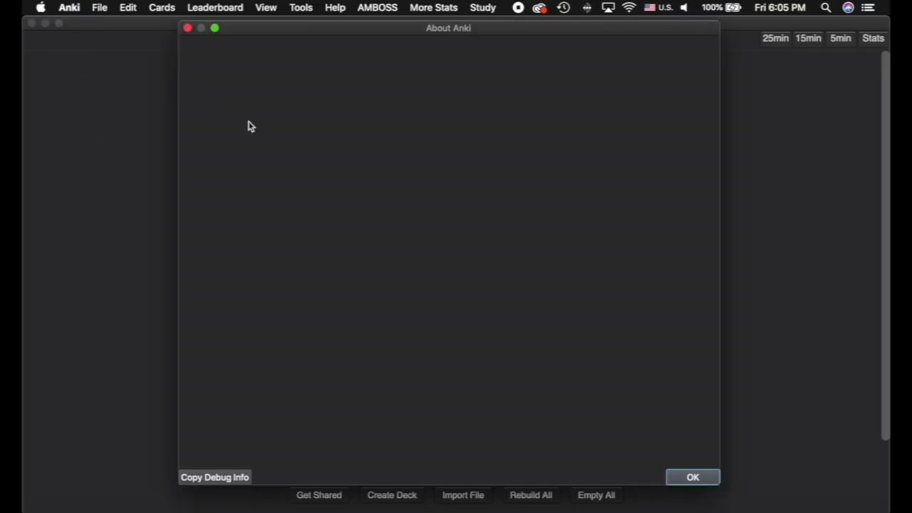
drag(330, 186, 188, 188)
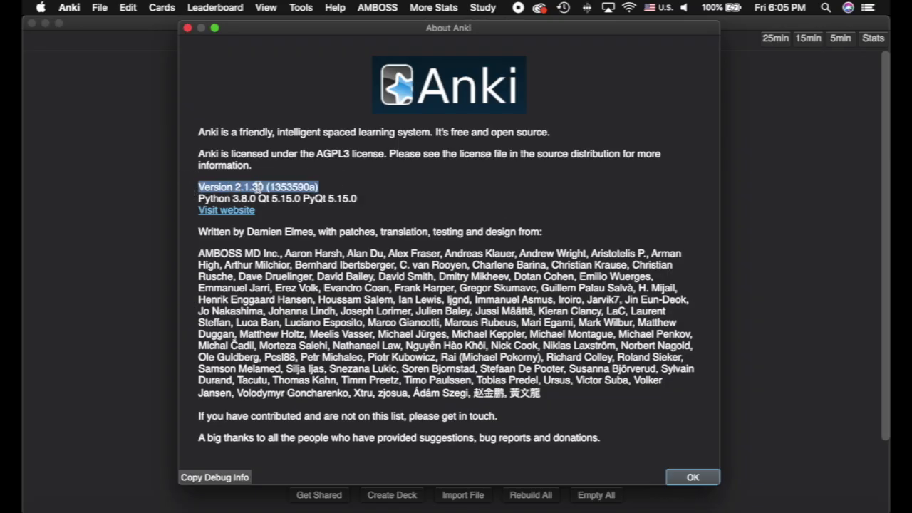
click(332, 186)
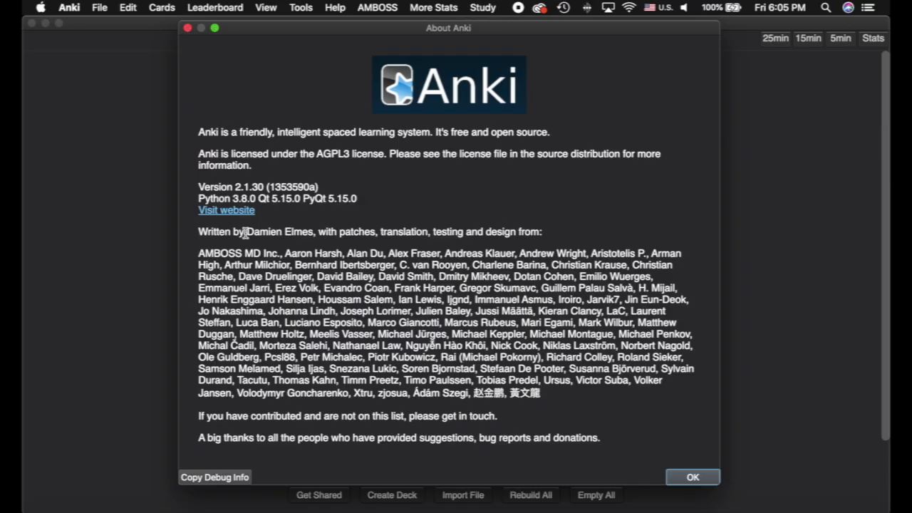
click(187, 28)
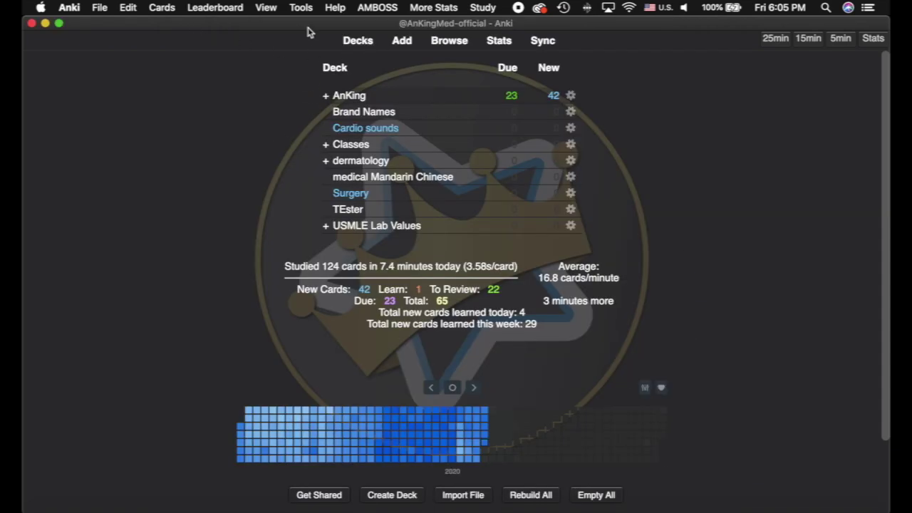
Check the installed add-ons for updates in Tools > Add-ons and close the manager
click(301, 8)
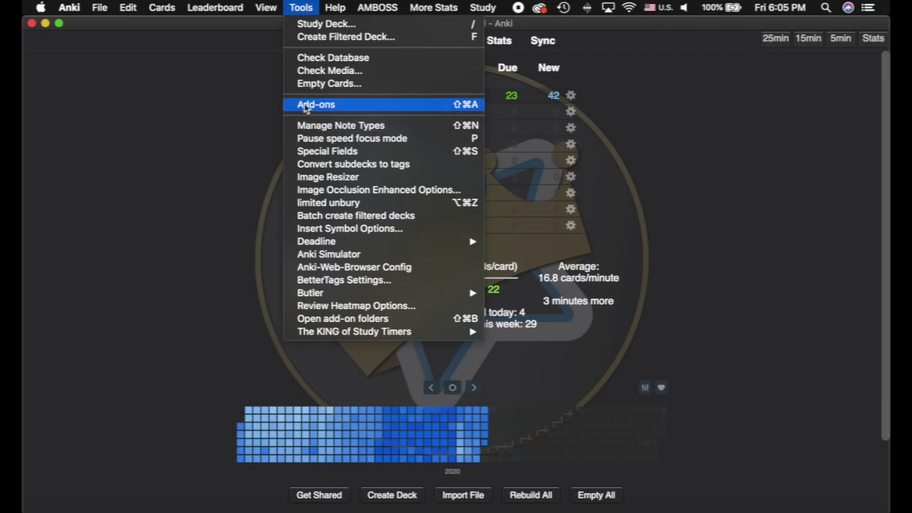
click(344, 107)
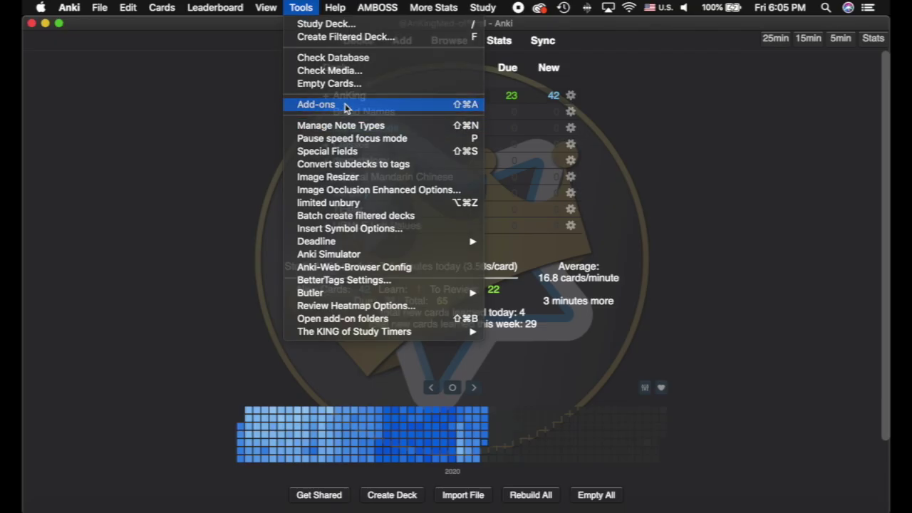
click(631, 105)
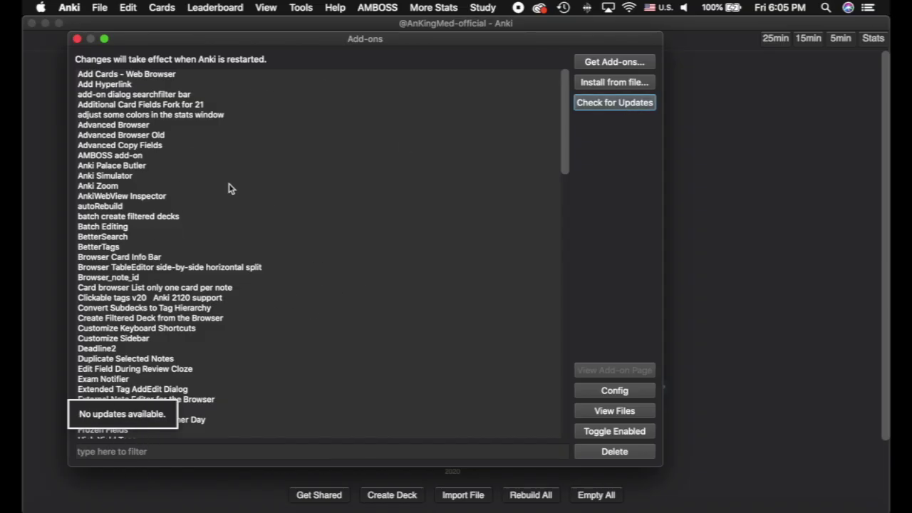
click(77, 39)
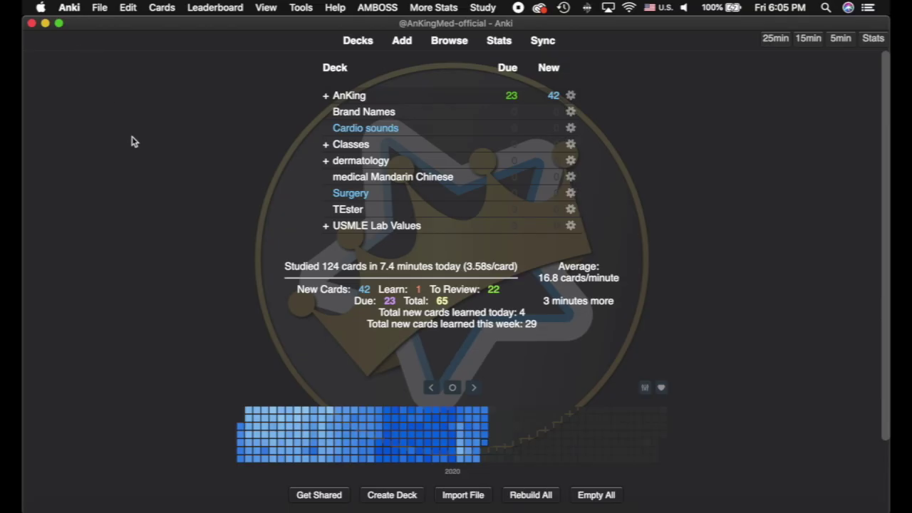
Show the Download Anki page in the browser, then move to the Finder desktop
key(ctrl+Left)
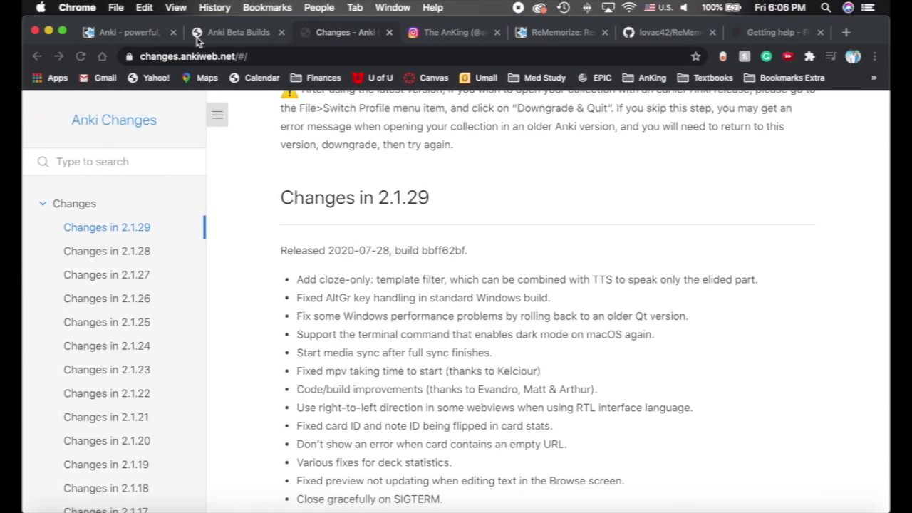
click(131, 31)
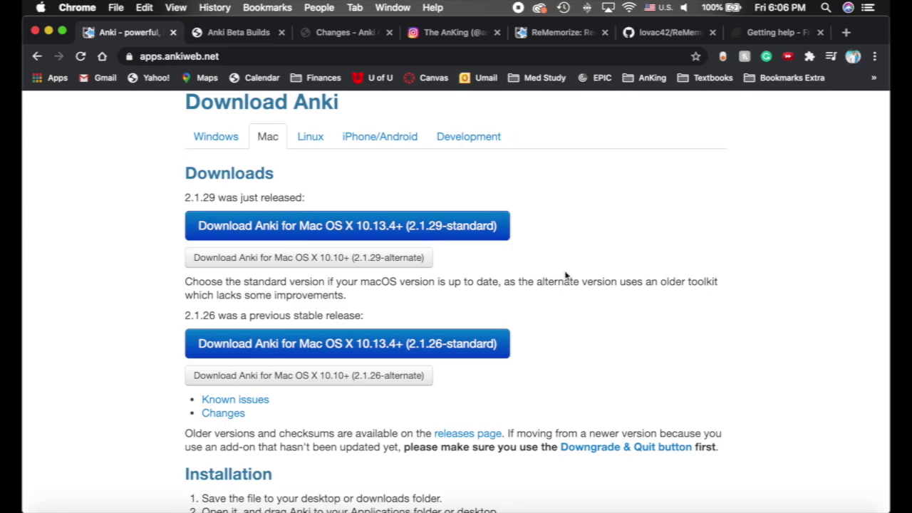
key(ctrl+Right)
key(ctrl+Right)
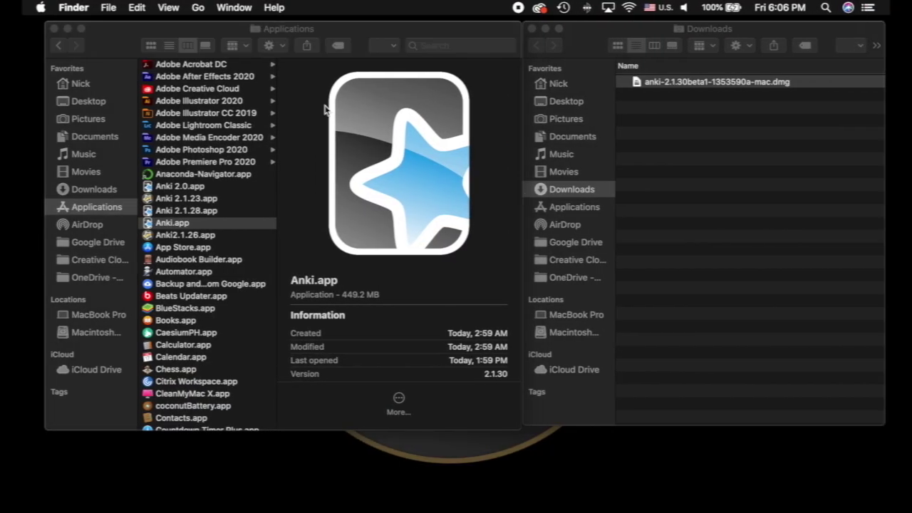
Mount anki-2.1.30beta1-1353590a-mac.dmg from the Downloads window
click(625, 31)
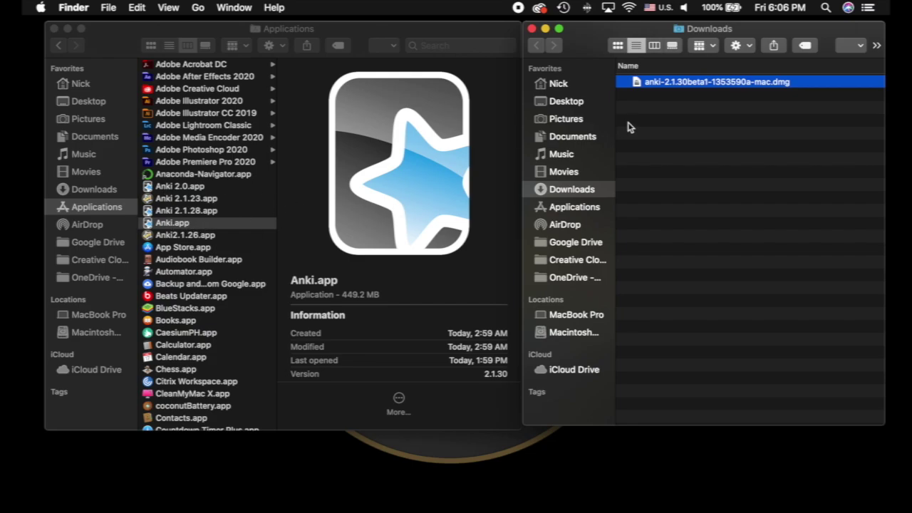
double_click(702, 84)
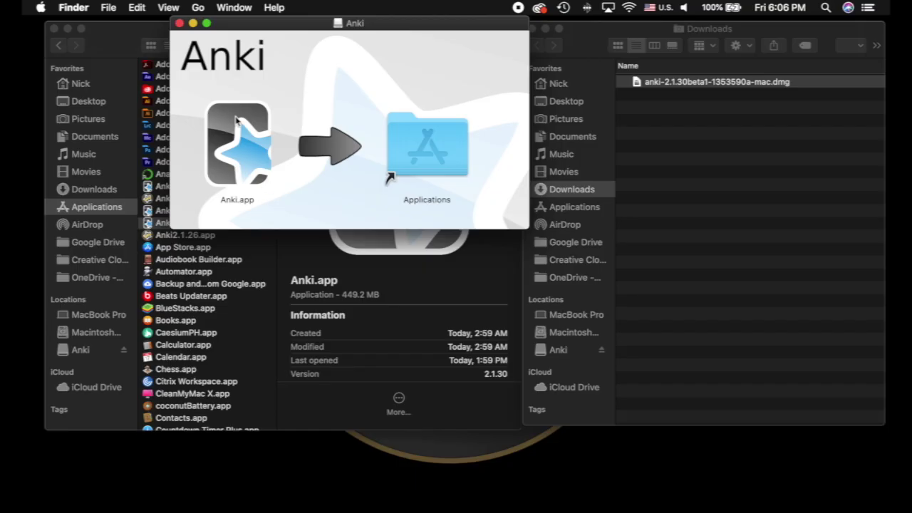
Copy Anki.app into Applications and close the disk image window
drag(242, 27, 355, 27)
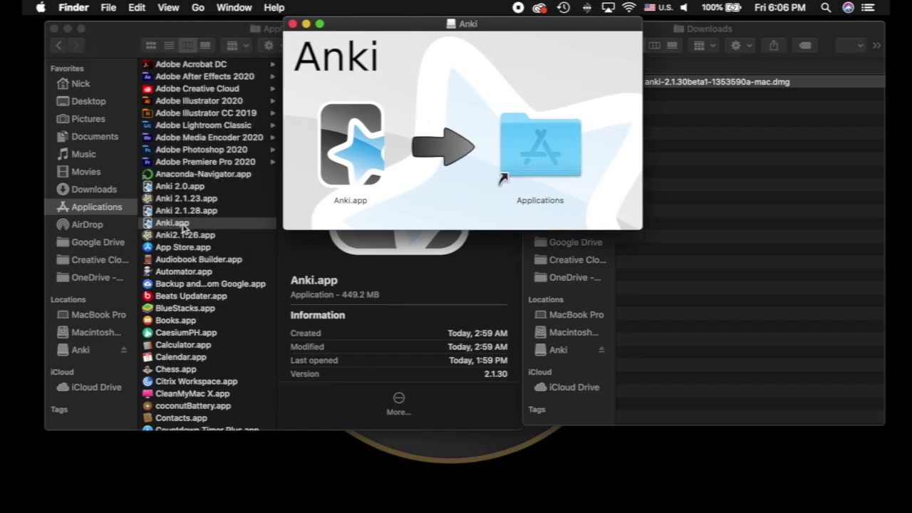
drag(372, 166, 548, 149)
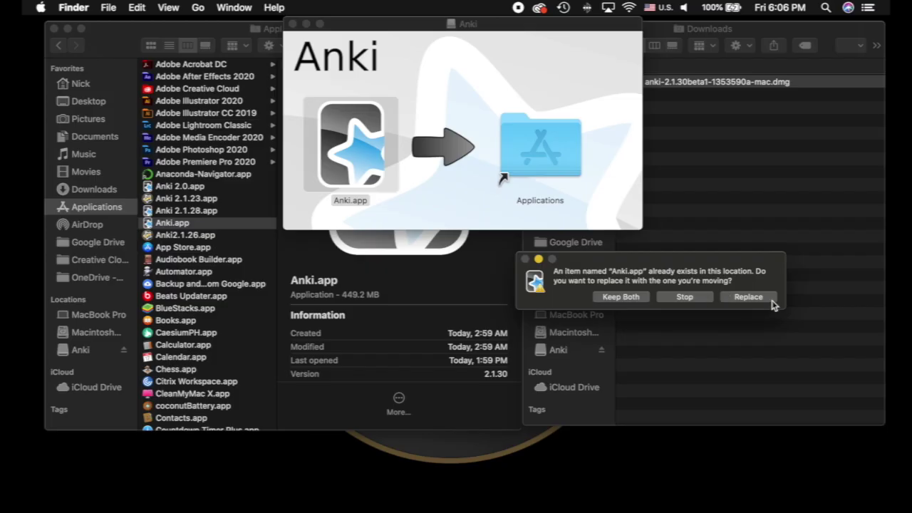
click(292, 24)
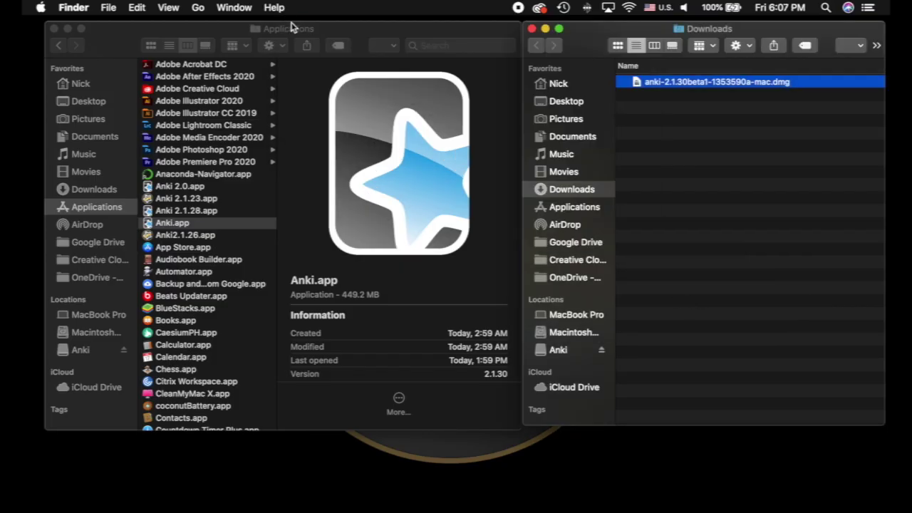
Try renaming Anki.app to 'Anki 2.1.30.app', then cancel and keep the original name
right_click(168, 224)
click(199, 232)
click(176, 224)
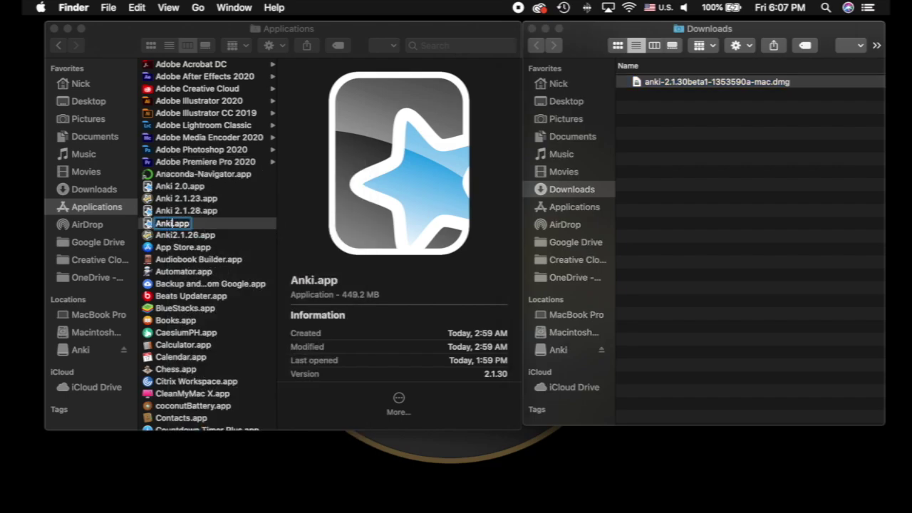
text(2.1.20)
click(201, 223)
key(BackSpace)
text(3)
key(Return)
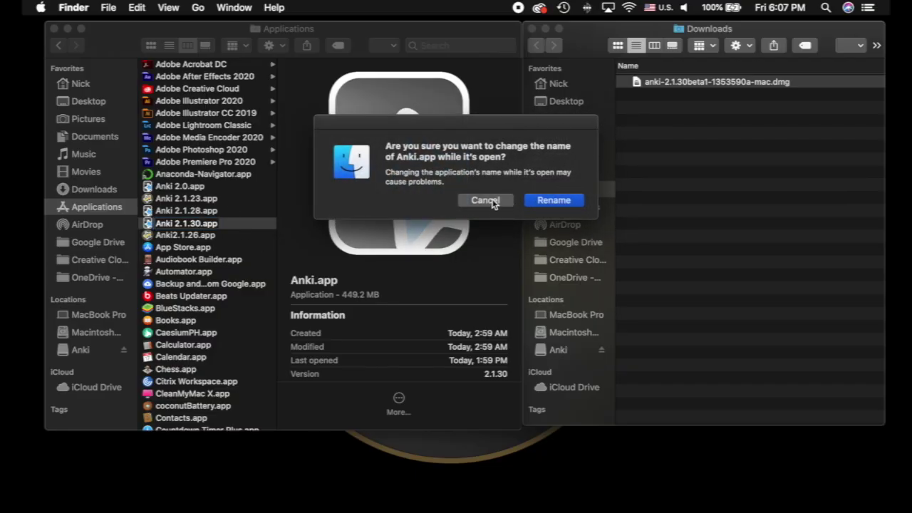
click(488, 201)
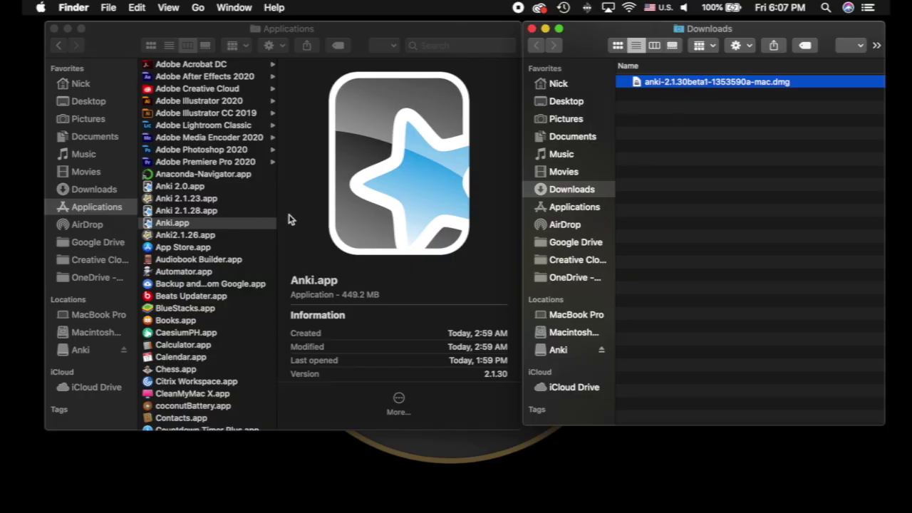
View the details of the older Anki 2.1.28.app and Anki2.1.26.app in Applications
click(189, 211)
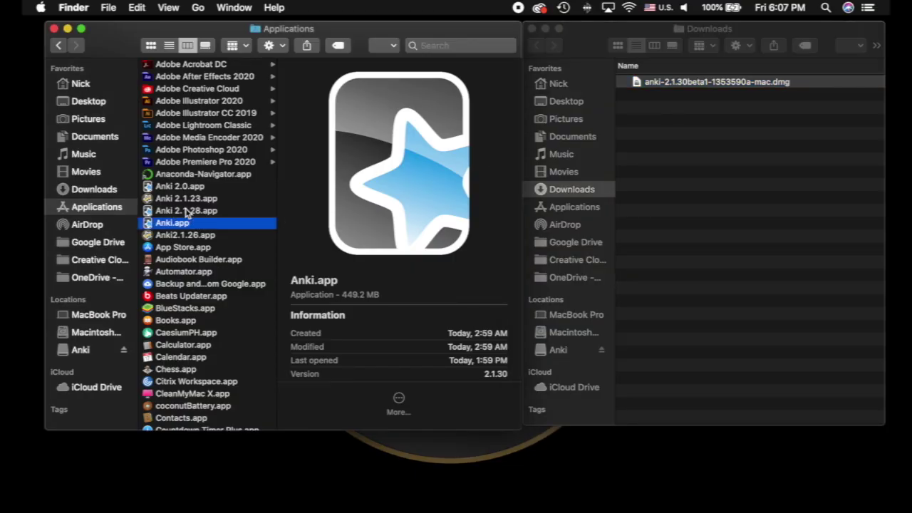
click(173, 212)
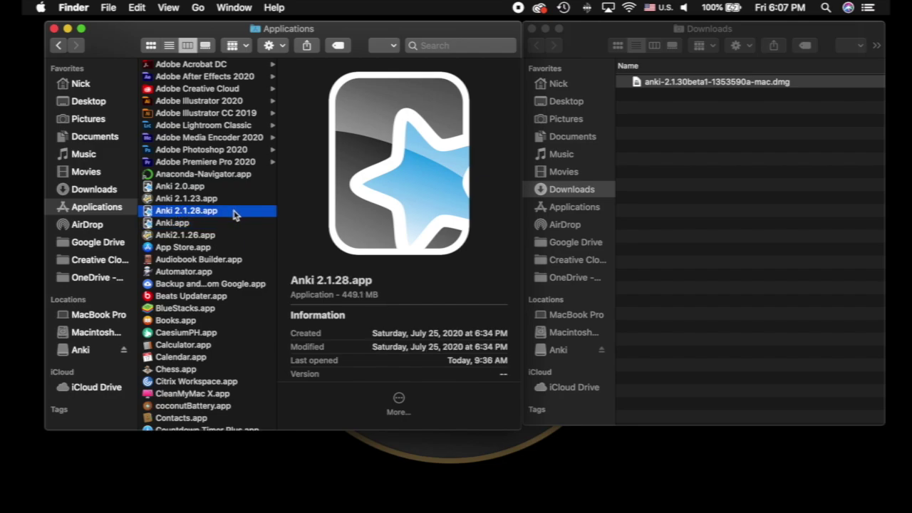
click(176, 236)
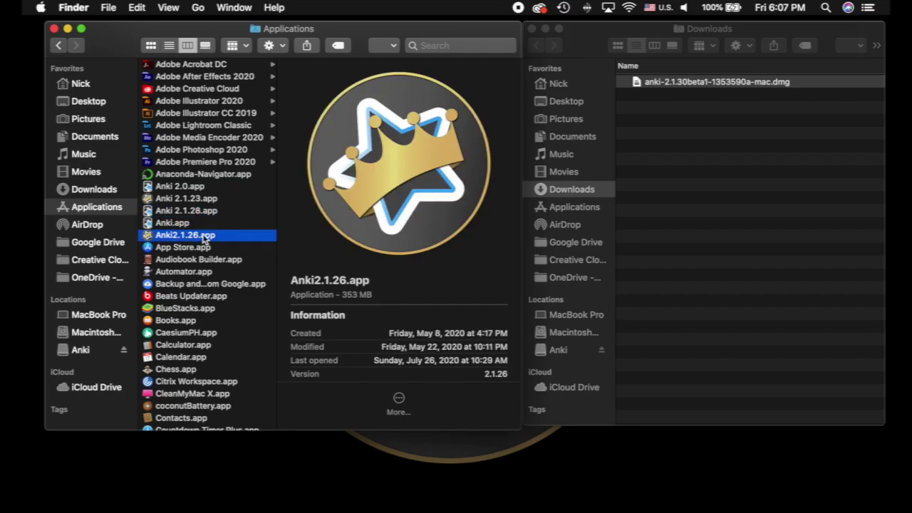
Launch Anki, show File > Switch Profile with Downgrade & Quit, then view Anki 2.0.app in Finder
double_click(447, 200)
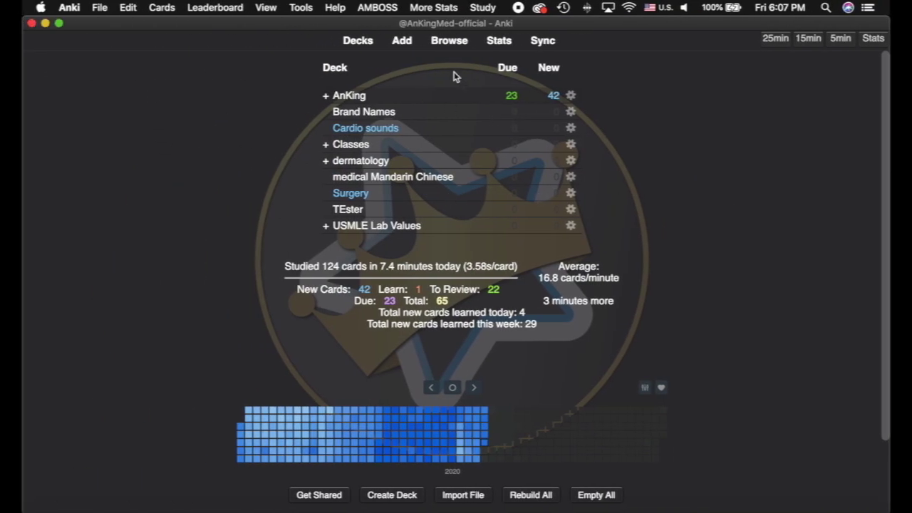
click(99, 8)
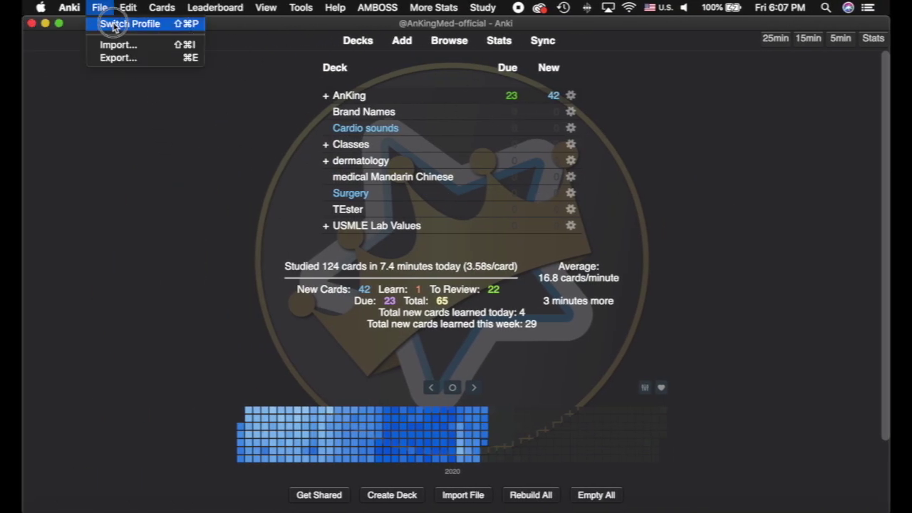
click(115, 24)
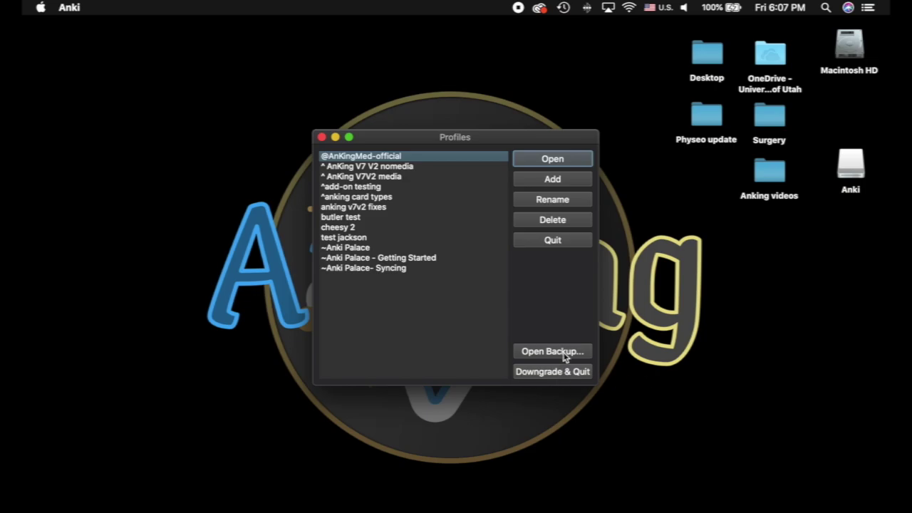
key(ctrl+Right)
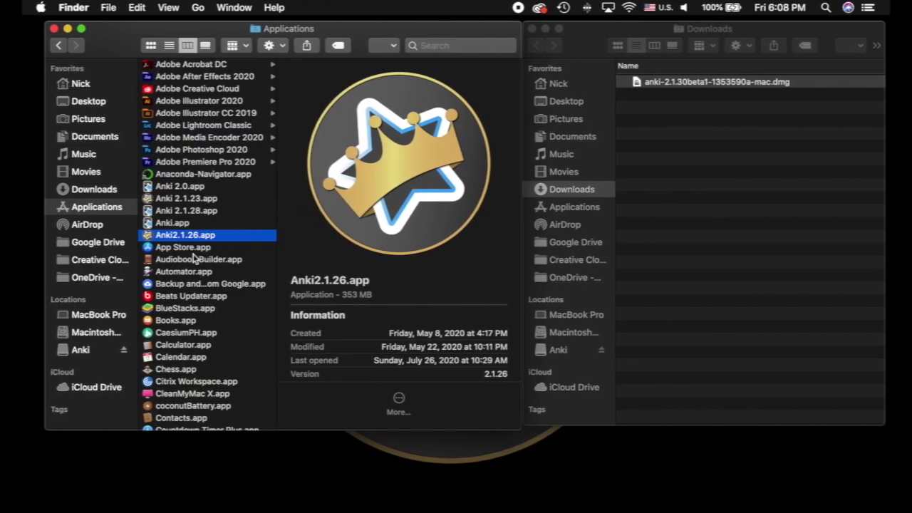
click(221, 191)
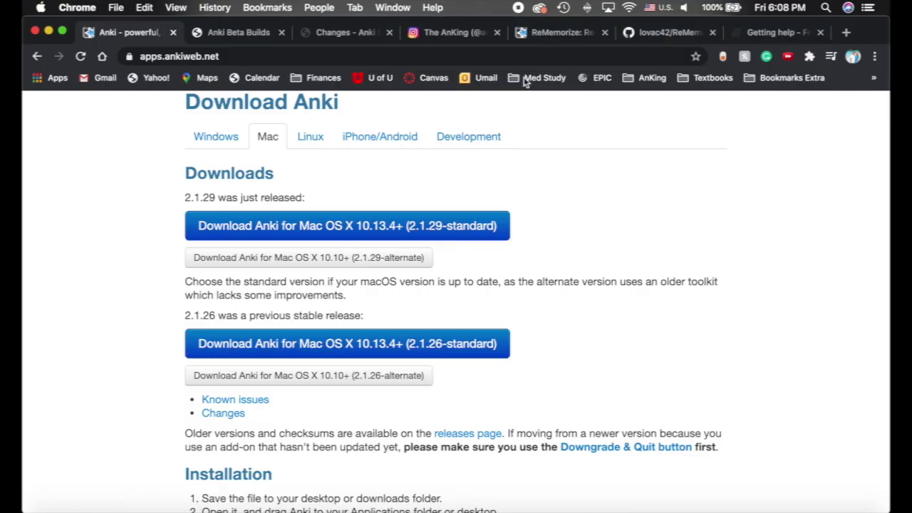
Open the ReMemorize add-on page and highlight its title and Bug Reports line
click(556, 37)
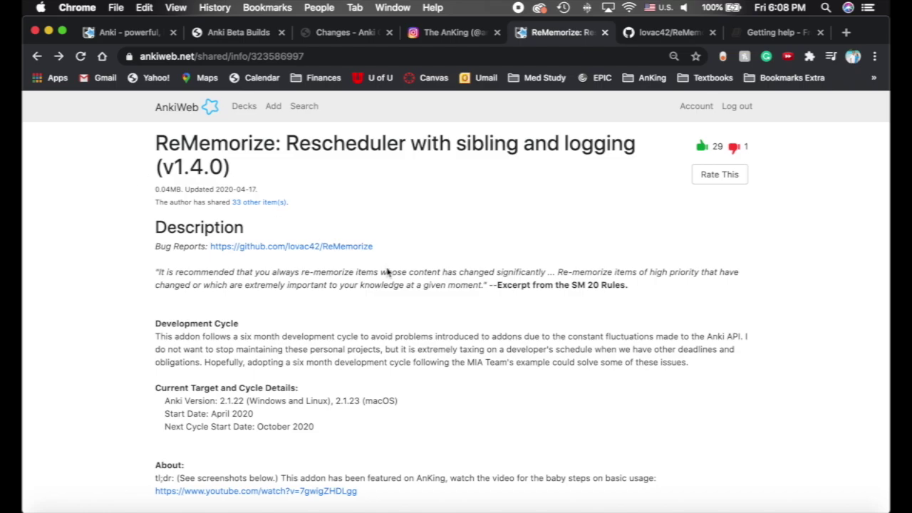
scroll(210, 279, down, 2)
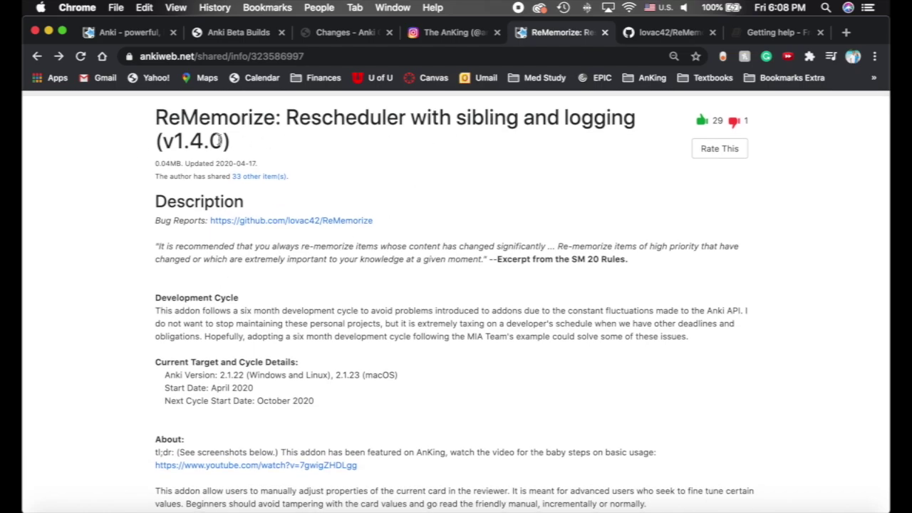
drag(154, 117, 282, 118)
click(132, 119)
scroll(341, 235, up, 2)
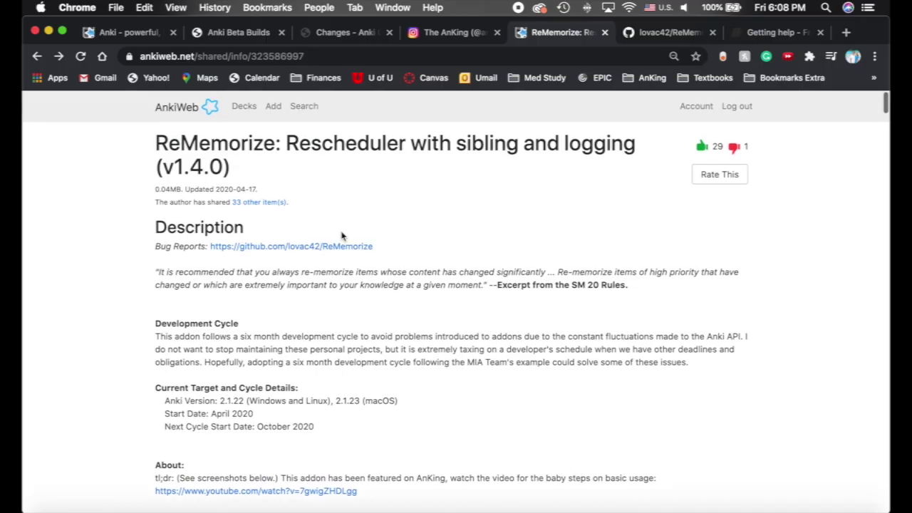
drag(142, 245, 380, 242)
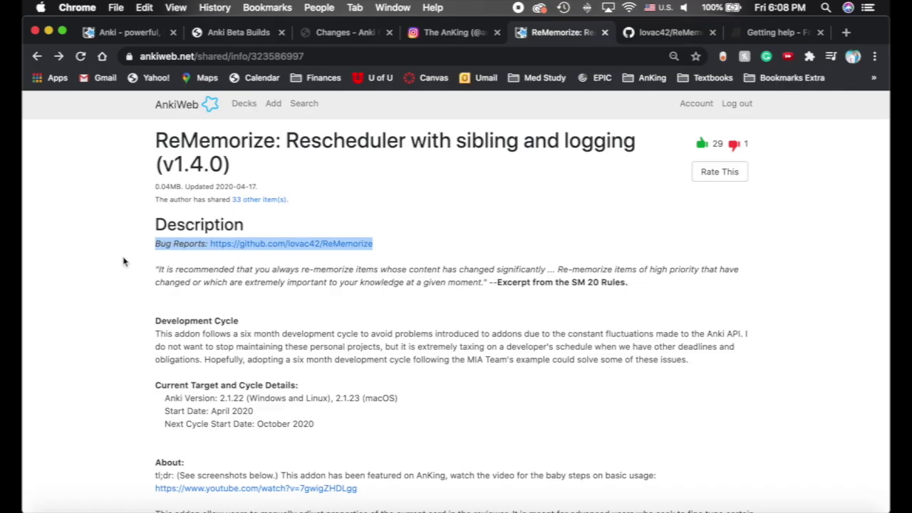
Scroll to Major Changes and highlight 'Added fix for Anki 2.1.24beta3'
scroll(123, 261, down, 20)
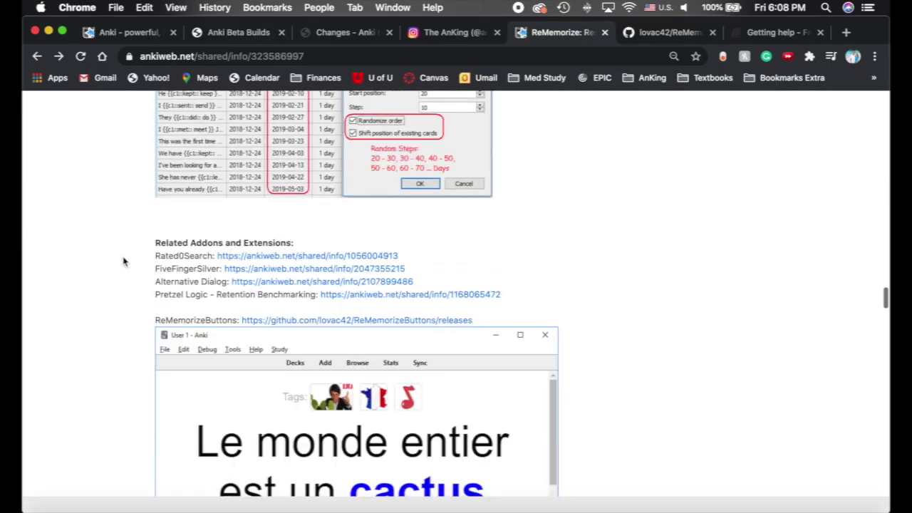
scroll(123, 262, down, 10)
scroll(123, 262, up, 15)
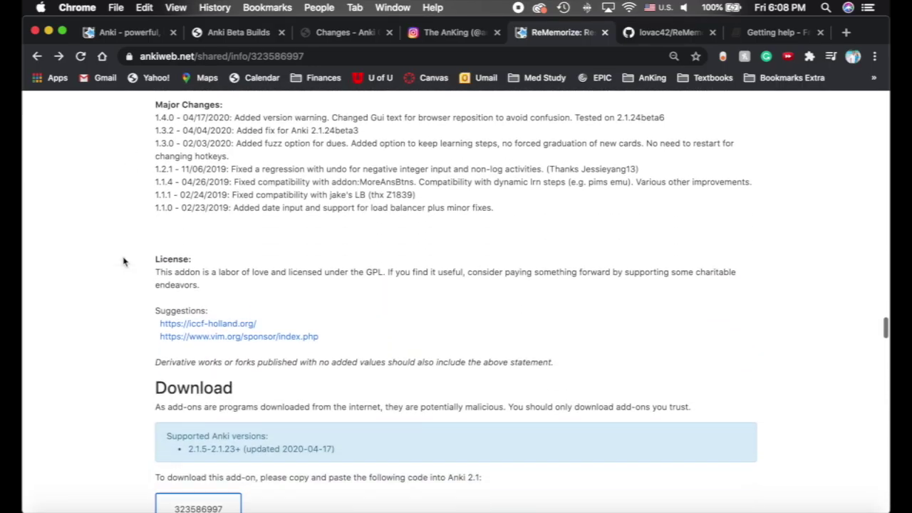
scroll(121, 342, down, 4)
scroll(121, 342, up, 6)
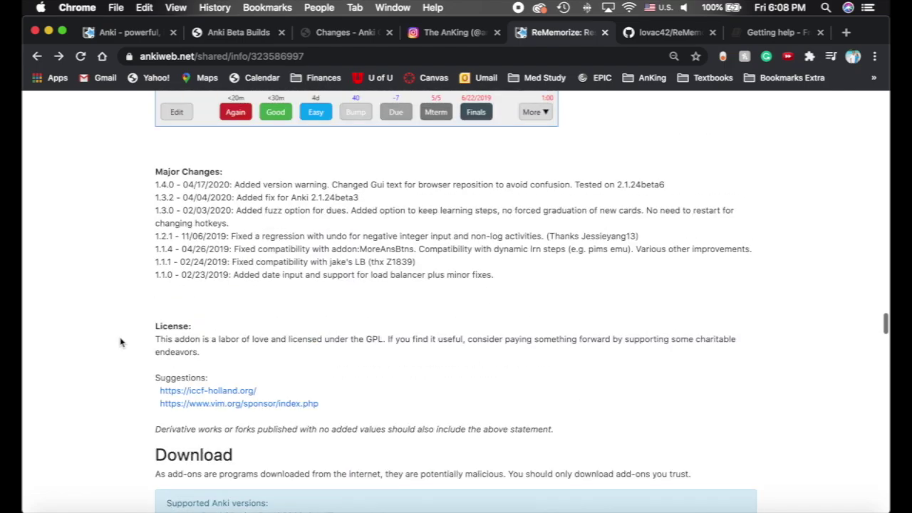
scroll(121, 342, up, 2)
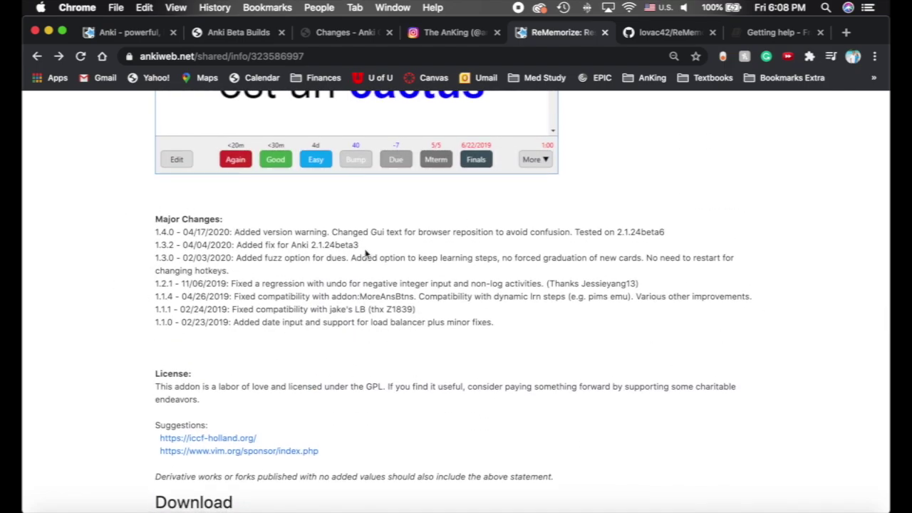
drag(360, 245, 235, 245)
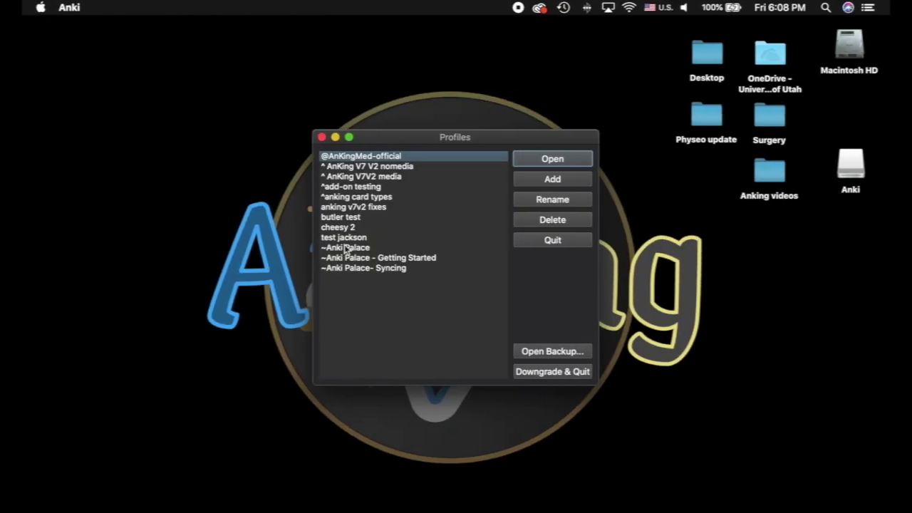
Open the first profile and run Check for Updates in the Add-ons manager
click(526, 158)
click(301, 8)
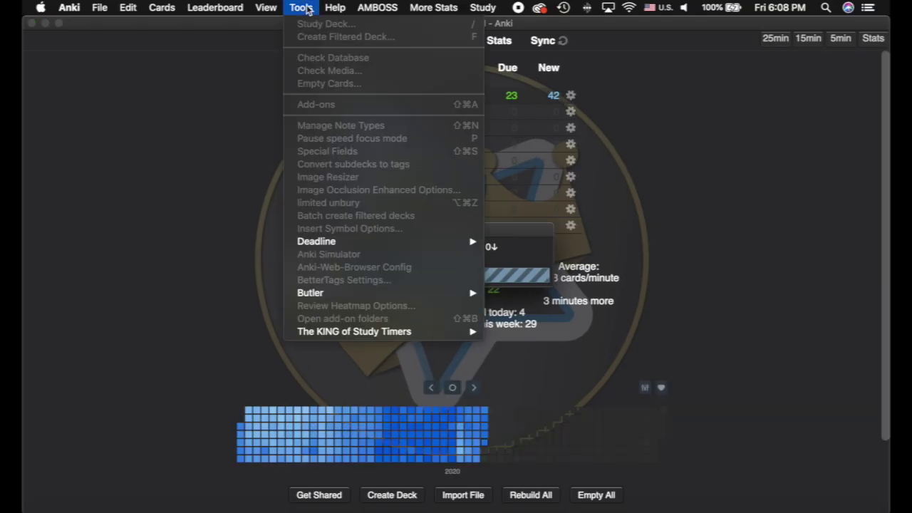
click(301, 8)
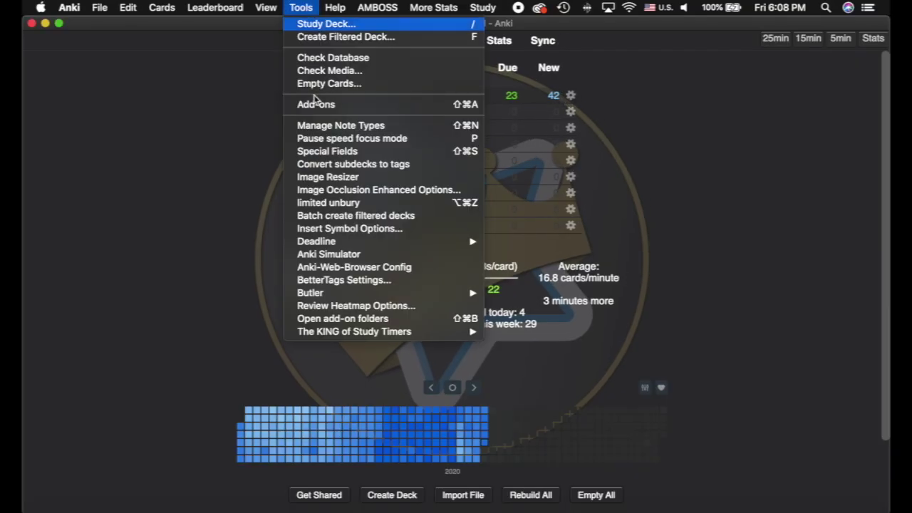
click(325, 107)
click(620, 104)
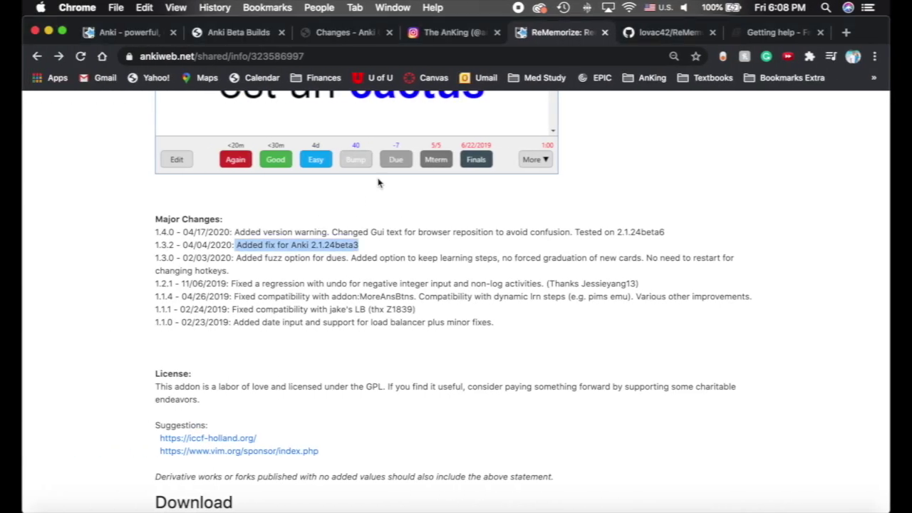
Highlight the ReMemorize 1.4.0 notes ('Tested on 2.1.24beta6', browser reposition change), then scroll back to the top
click(251, 245)
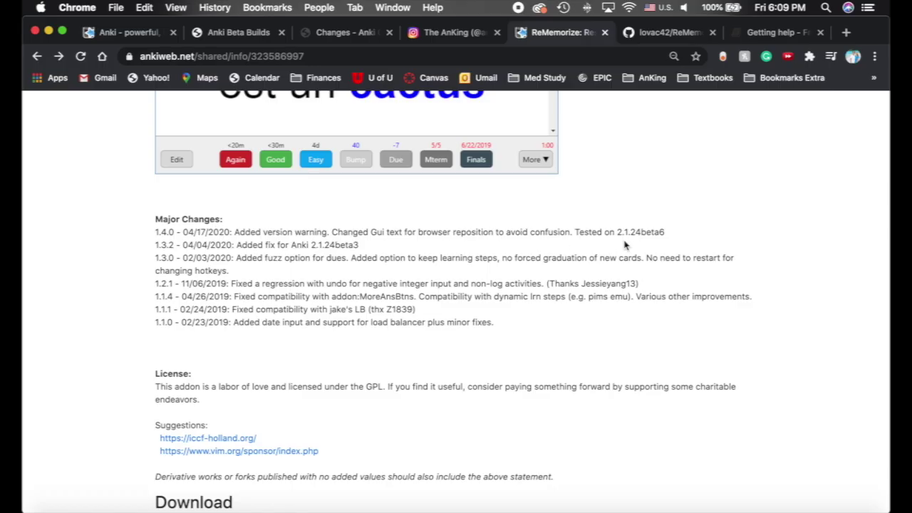
drag(665, 235, 574, 233)
drag(332, 232, 571, 231)
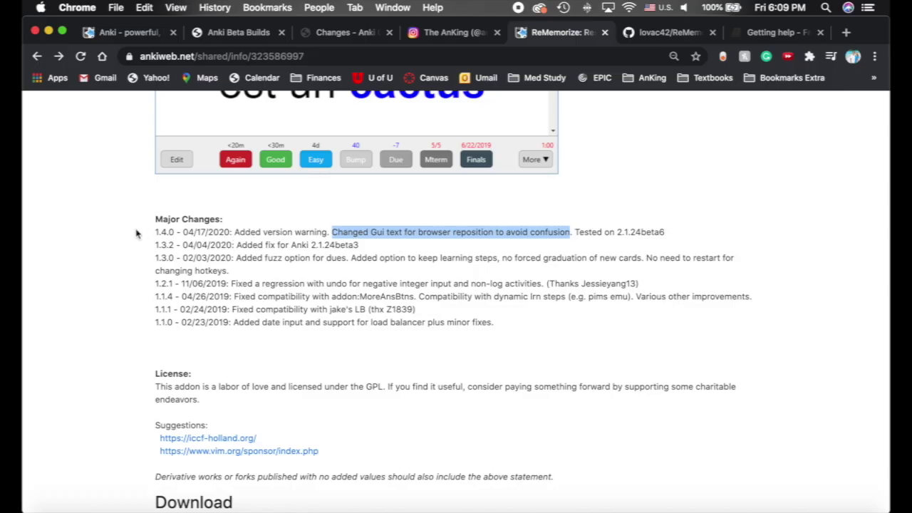
scroll(153, 235, up, 10)
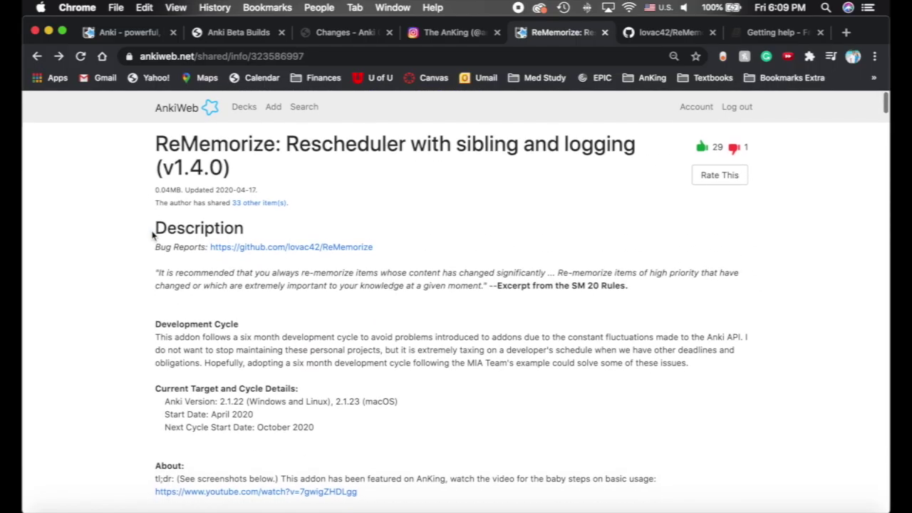
Bring up a blank new-issue form in the ReMemorize GitHub repository, then return to the Download Anki page
click(301, 247)
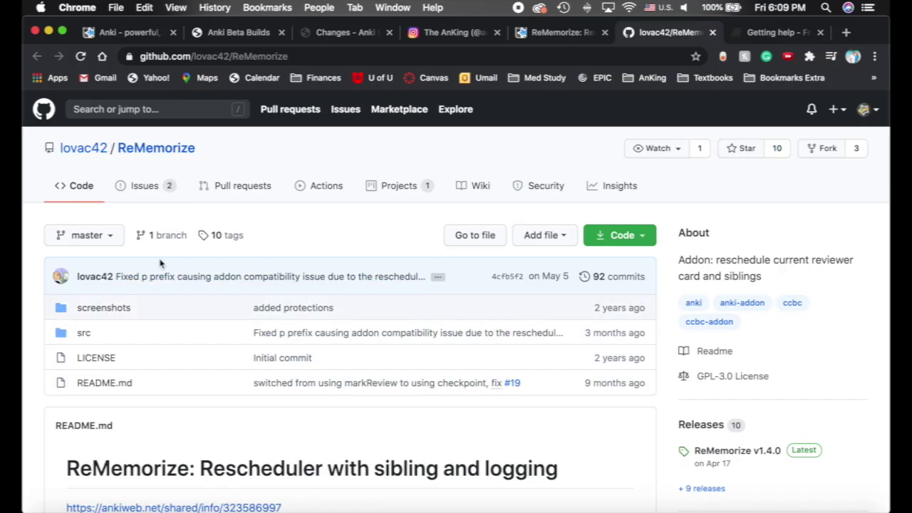
click(144, 191)
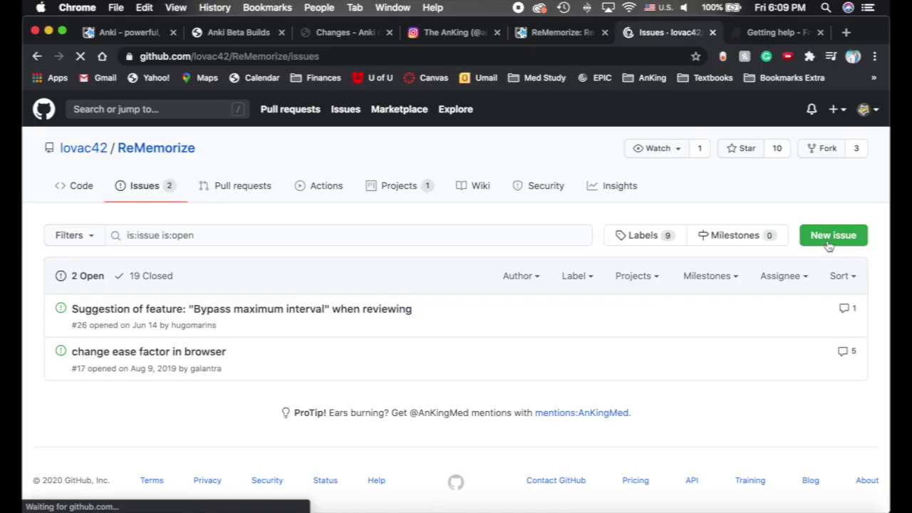
click(828, 246)
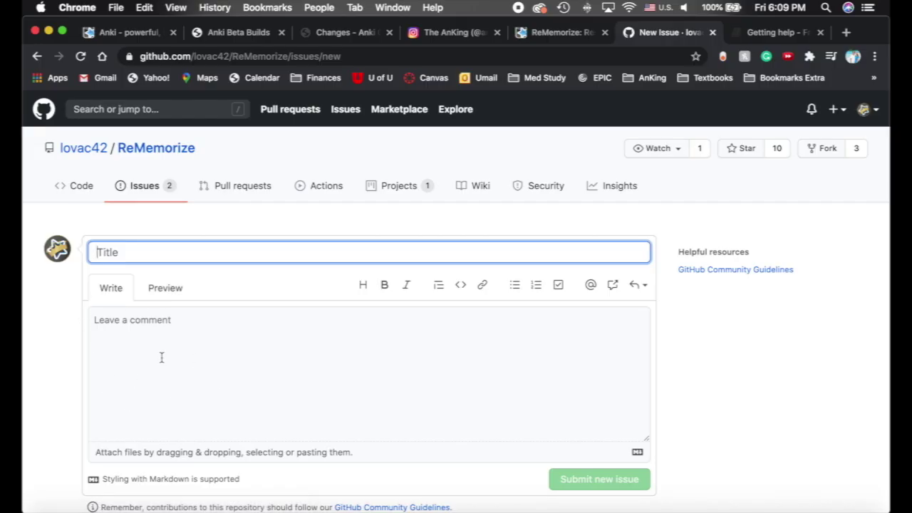
click(147, 334)
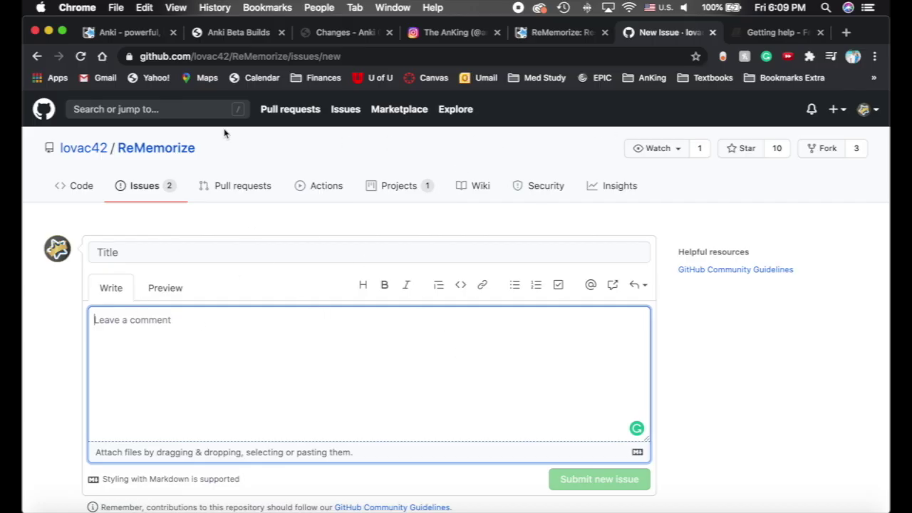
click(127, 33)
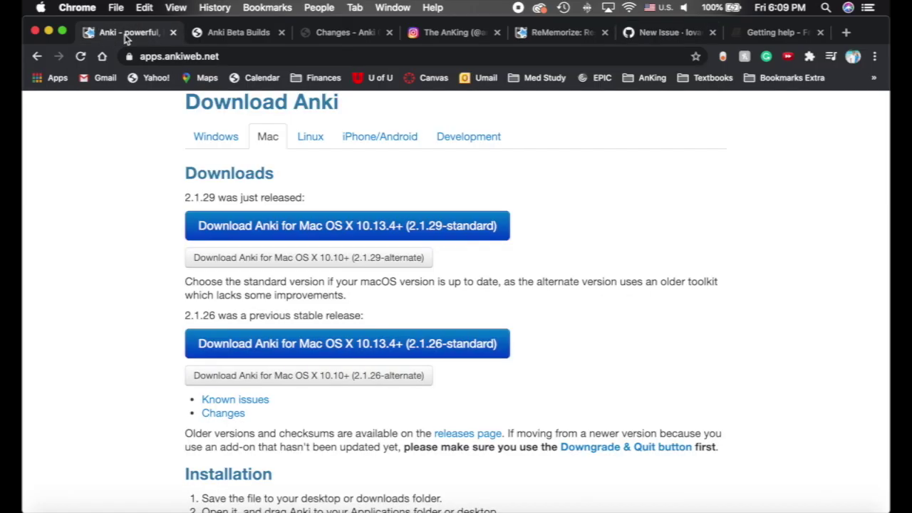
Go from the Getting help FAQ's Anki Desktop section to the Anki Forums' Latest topics list
scroll(546, 229, up, 10)
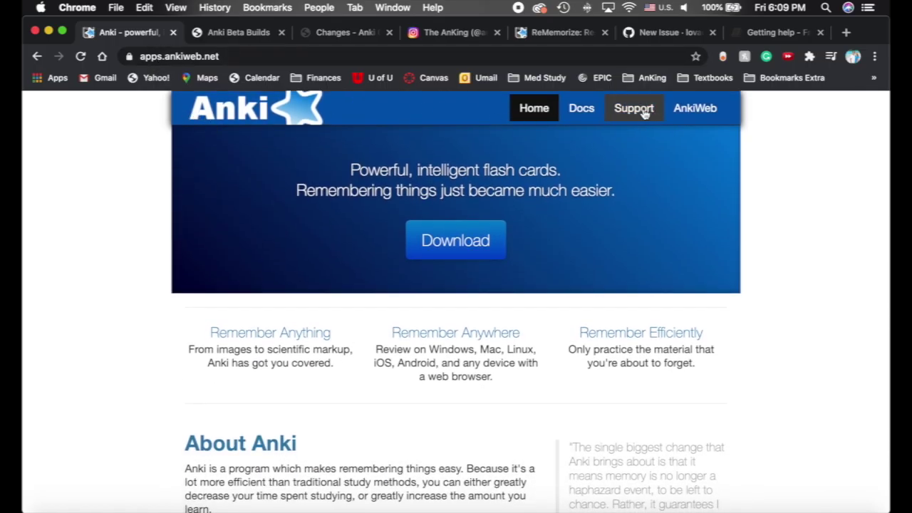
click(782, 34)
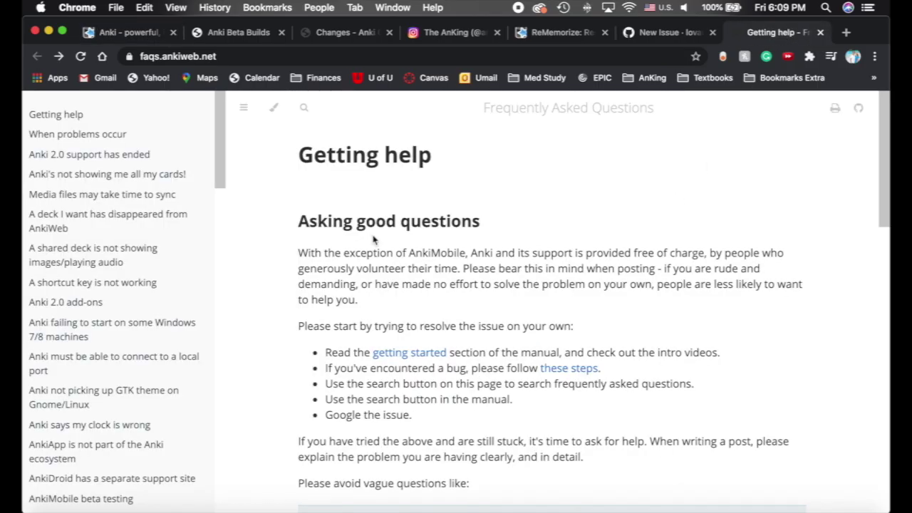
scroll(115, 142, down, 3)
scroll(120, 265, up, 3)
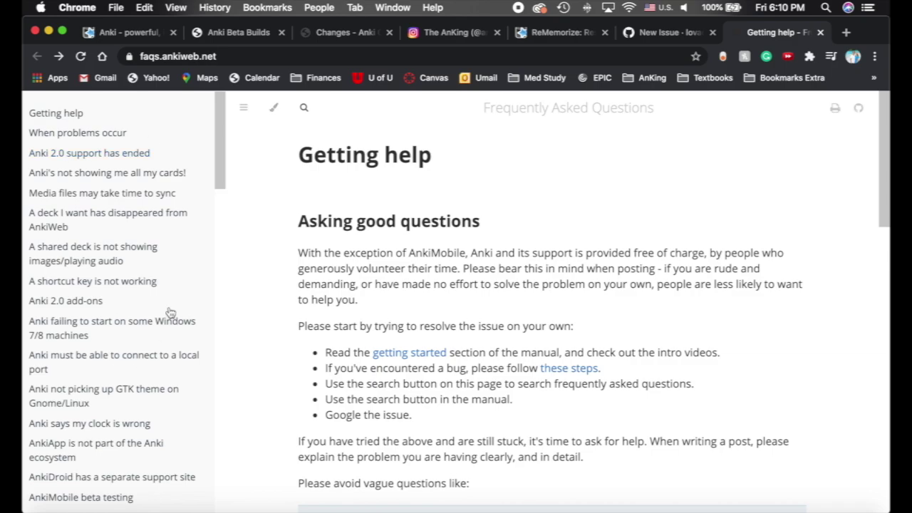
scroll(301, 320, down, 5)
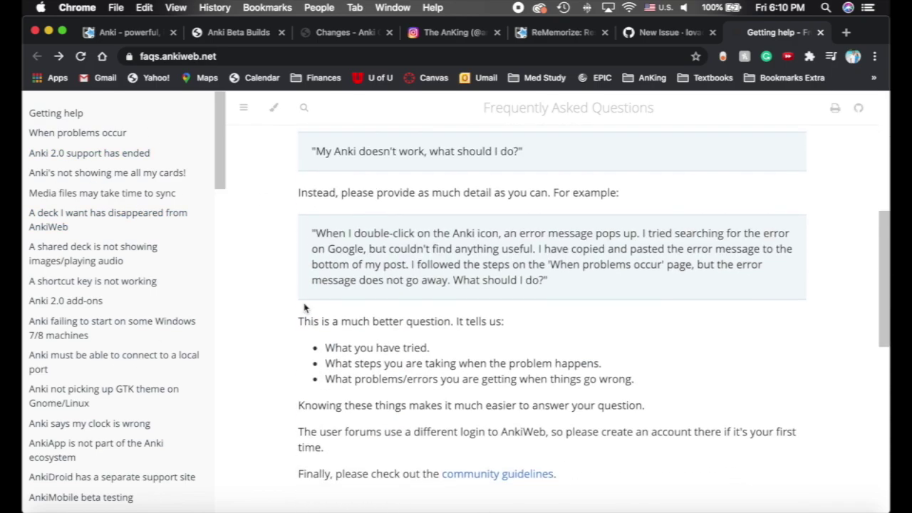
scroll(305, 308, down, 5)
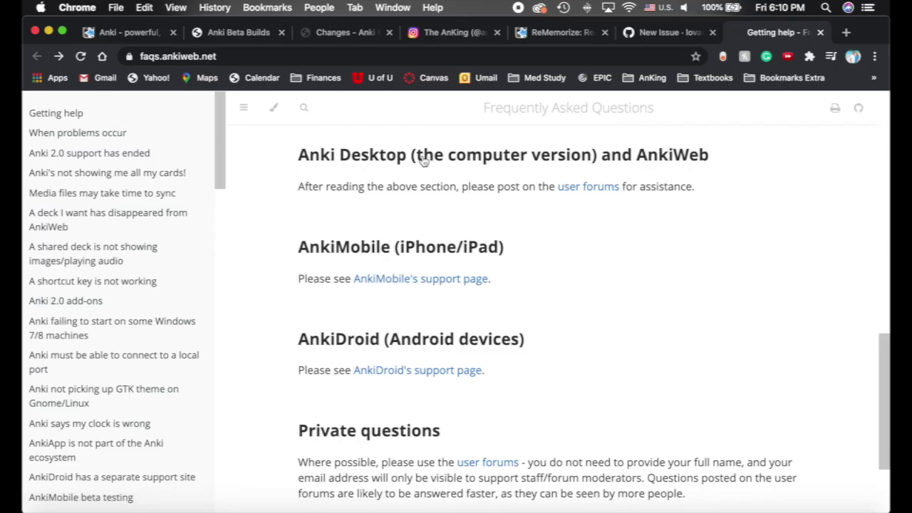
click(589, 188)
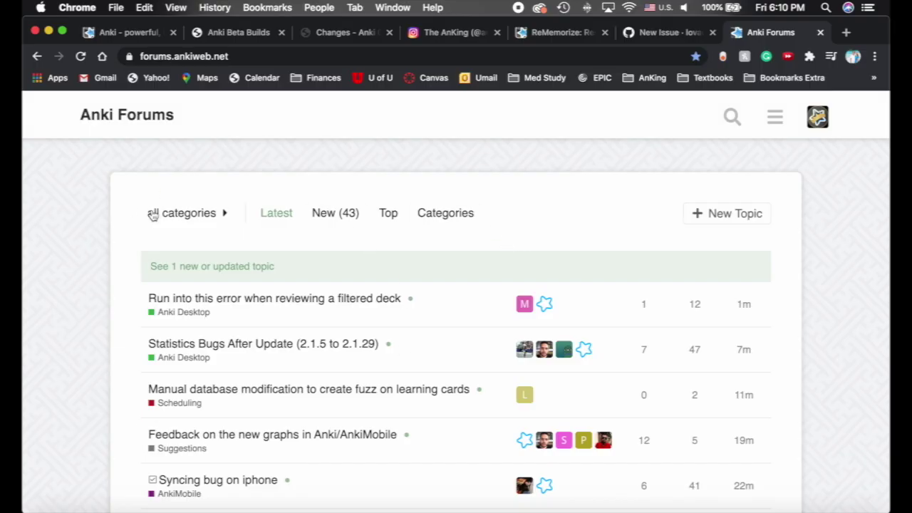
Close Anki's Add-ons dialog, open the Browse window to check its Cards and Notes menus, then close it
key(super+Tab)
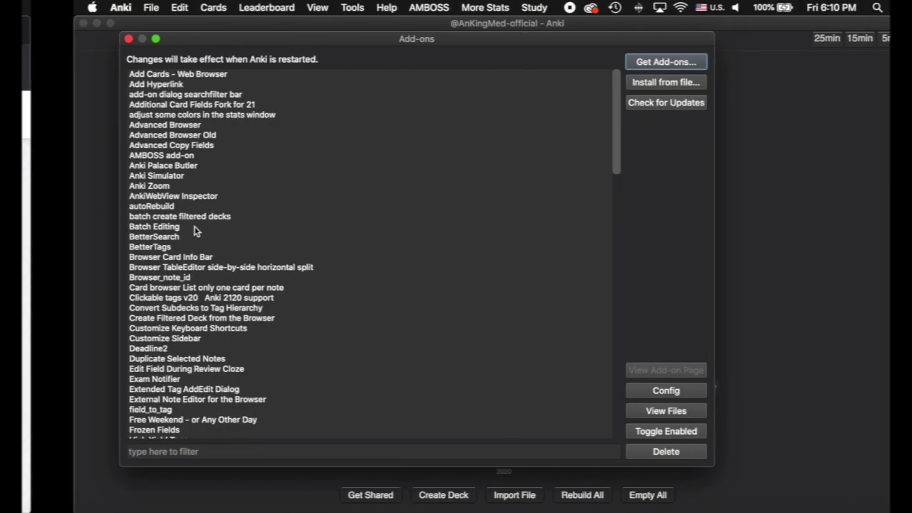
click(76, 39)
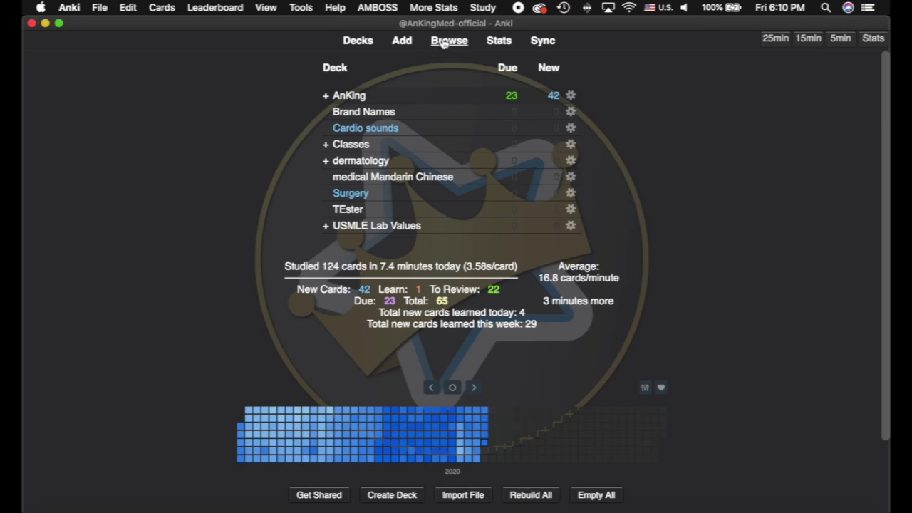
click(465, 44)
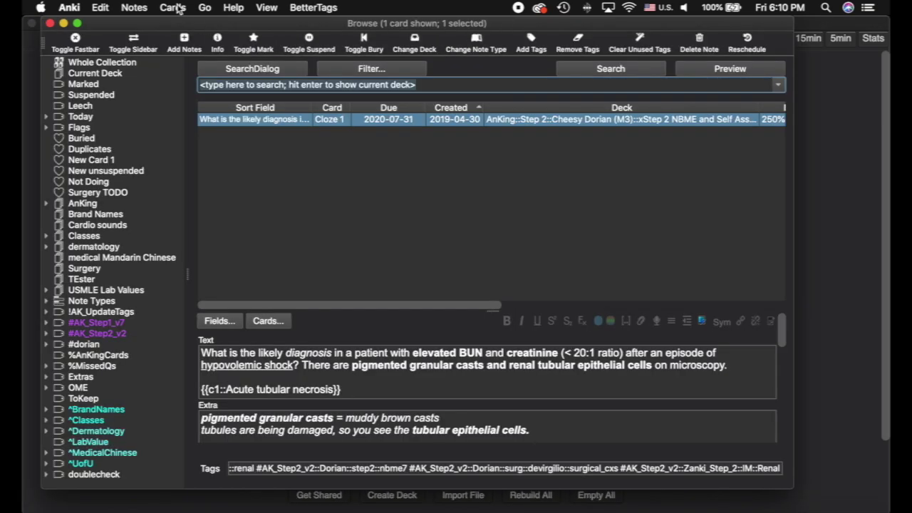
click(173, 7)
mouse_move(134, 8)
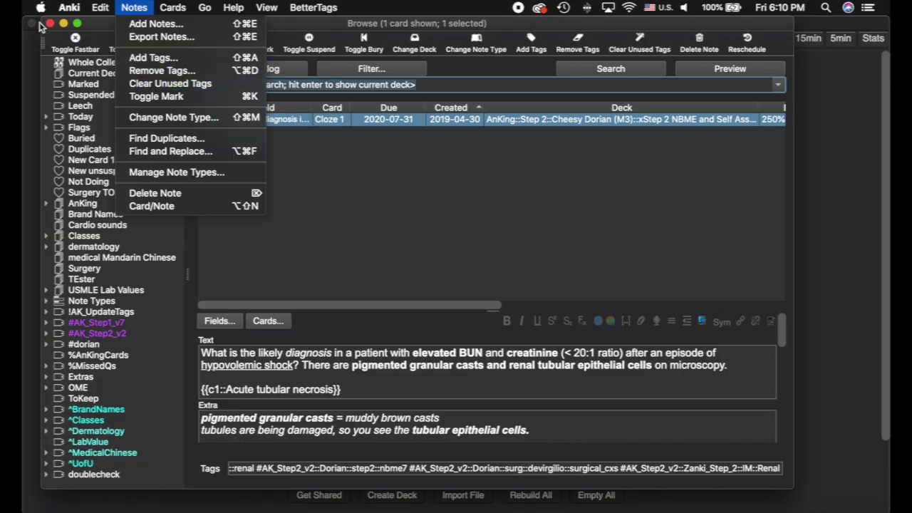
click(170, 83)
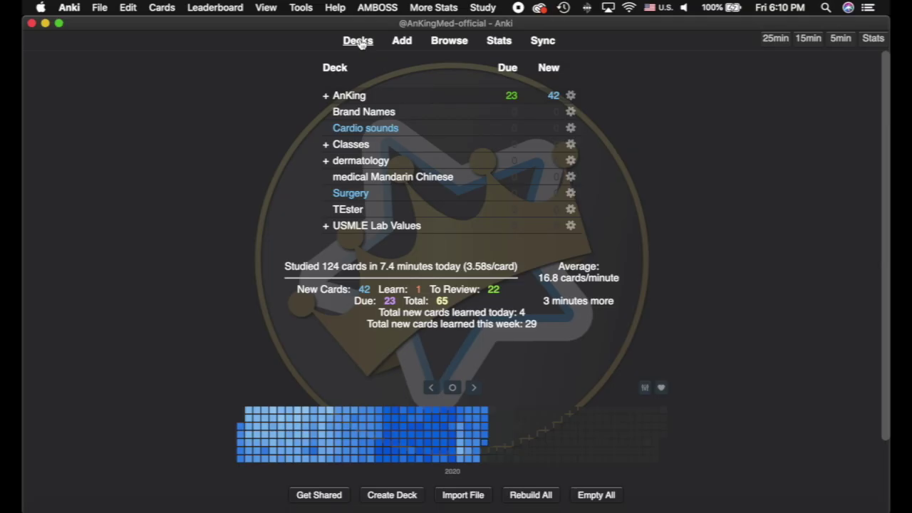